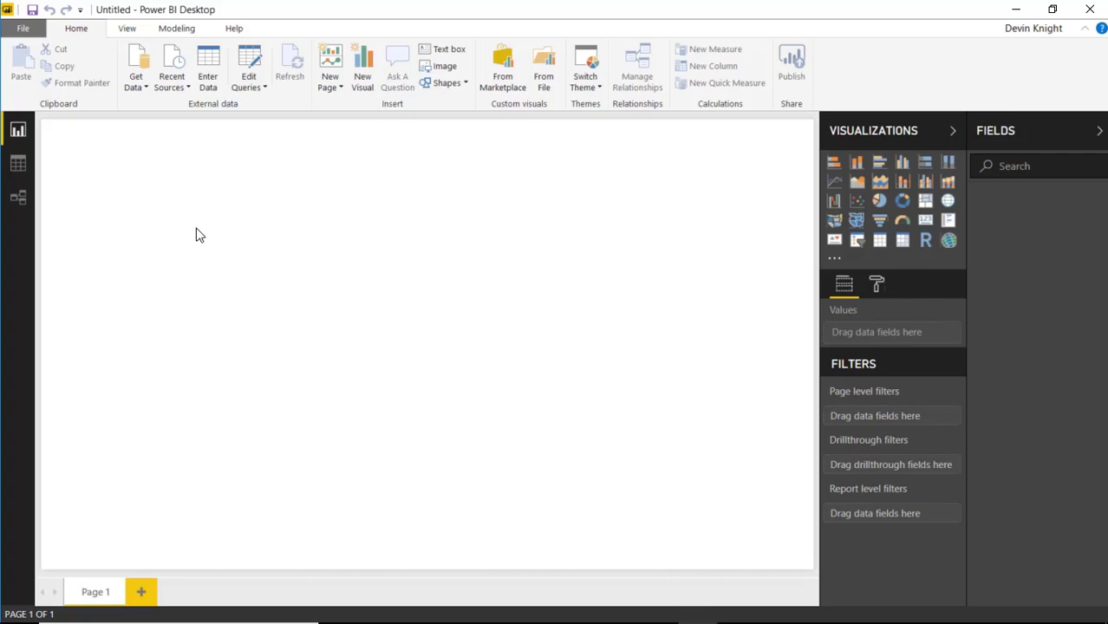
# Import the By Month sheet from Disability Insurance Applications.xlsx into Power Query Editor
pyautogui.click(134, 82)
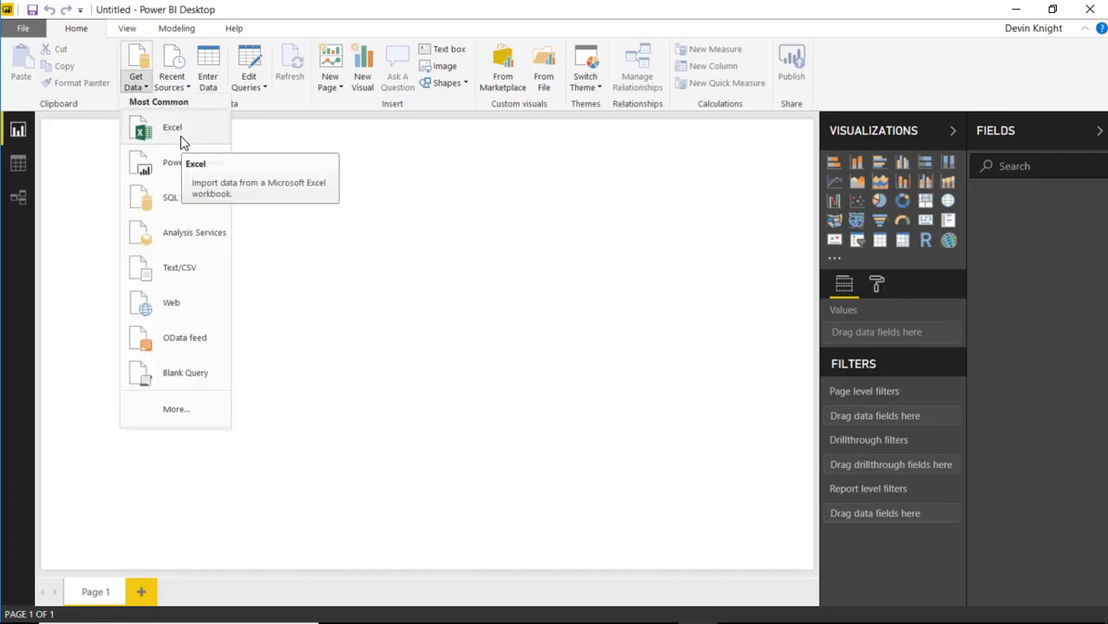
pyautogui.click(181, 140)
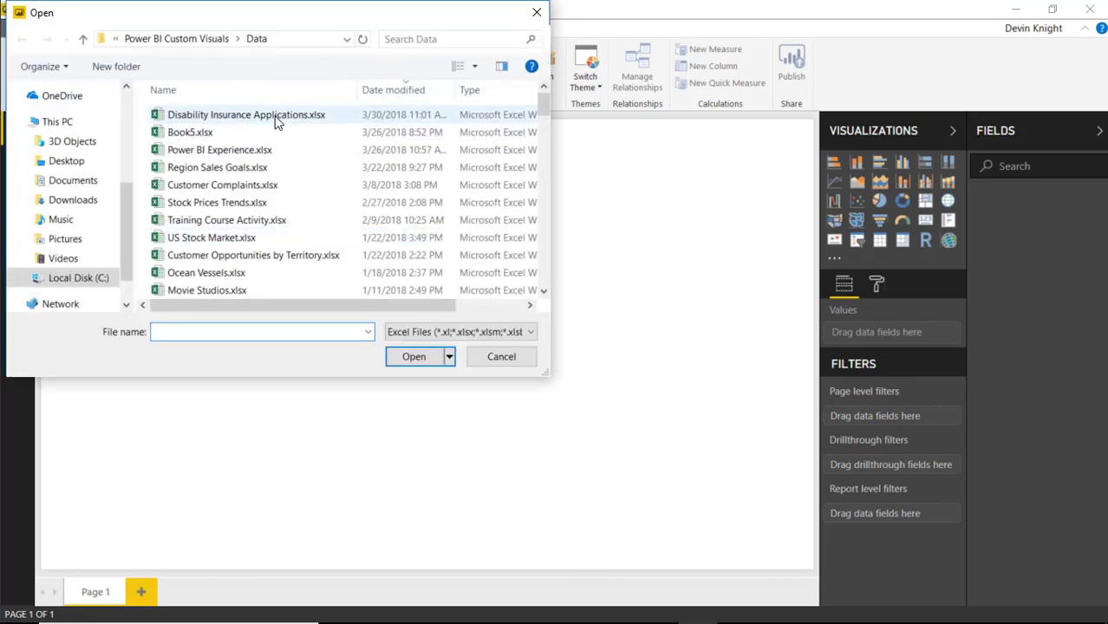
pyautogui.click(253, 117)
pyautogui.click(414, 358)
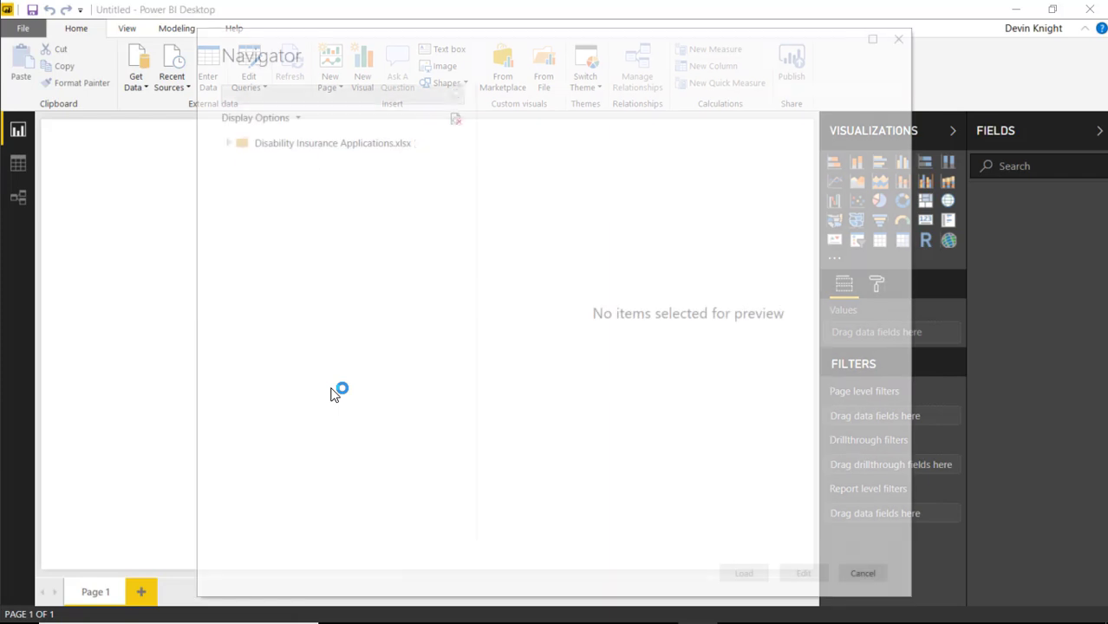
pyautogui.click(247, 163)
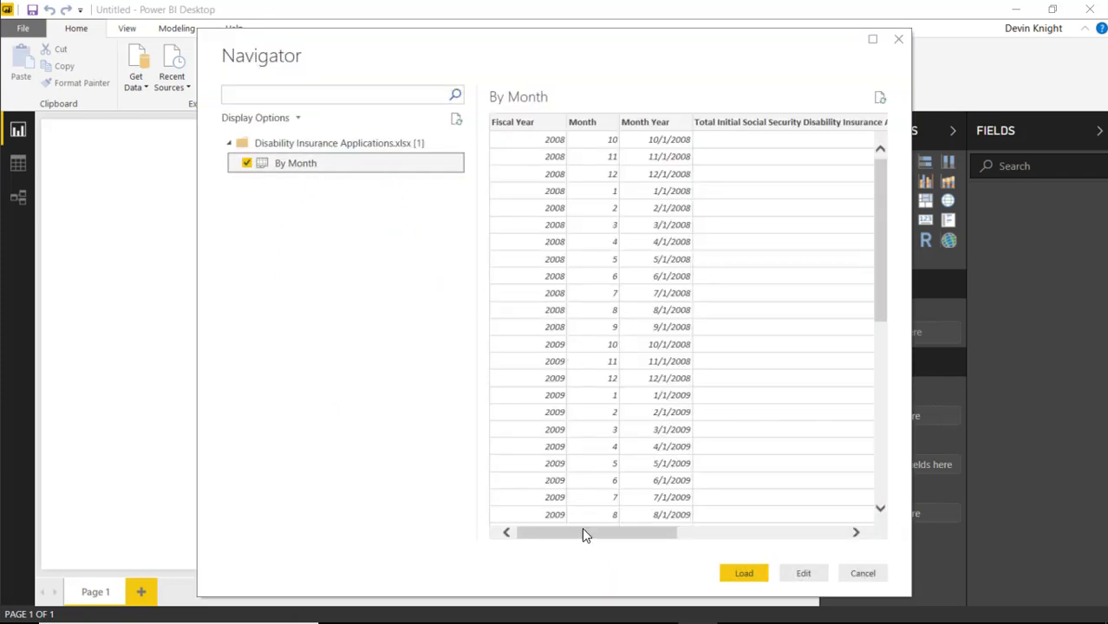
pyautogui.moveTo(584, 532)
pyautogui.mouseDown()
pyautogui.moveTo(763, 527)
pyautogui.moveTo(576, 532)
pyautogui.mouseUp()
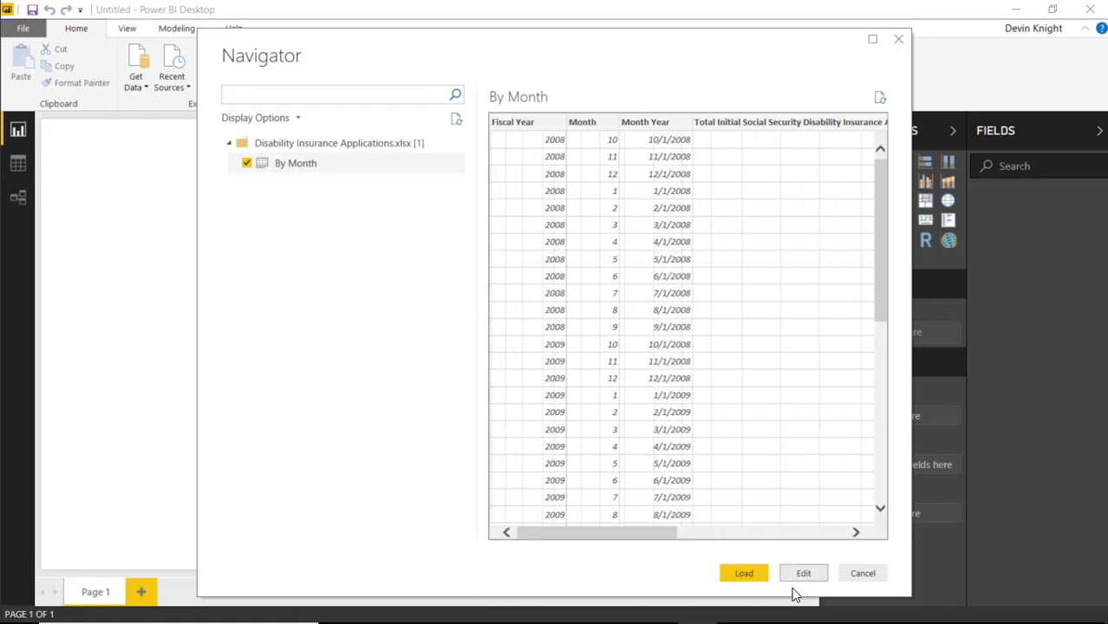
pyautogui.click(751, 579)
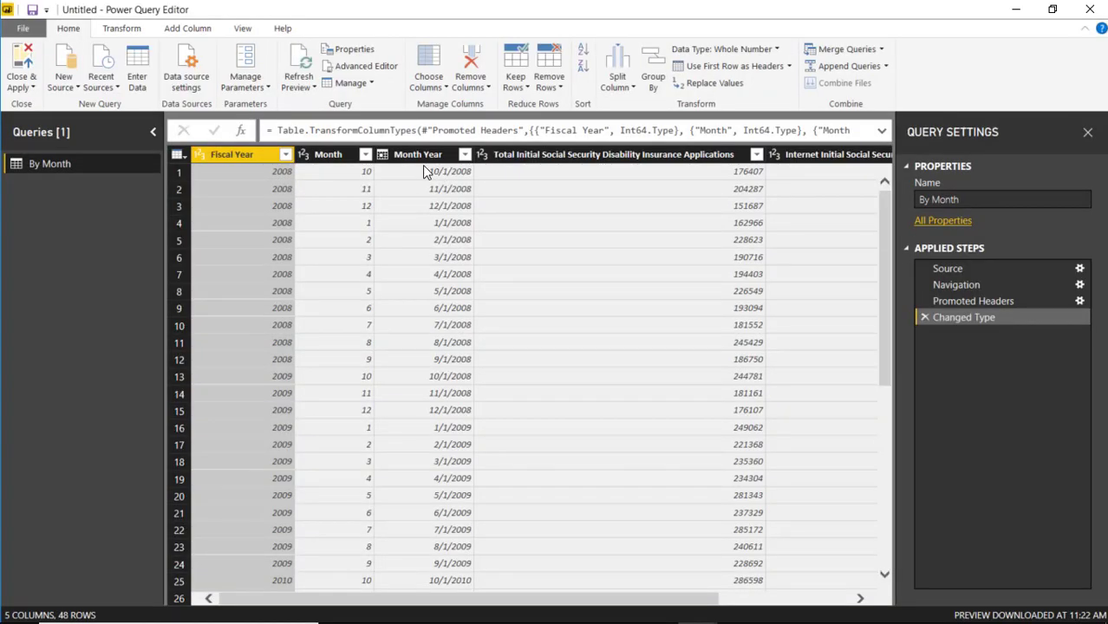
# Delete the Changed Type step and set Fiscal Year, Month and Month Year to Text
pyautogui.click(924, 318)
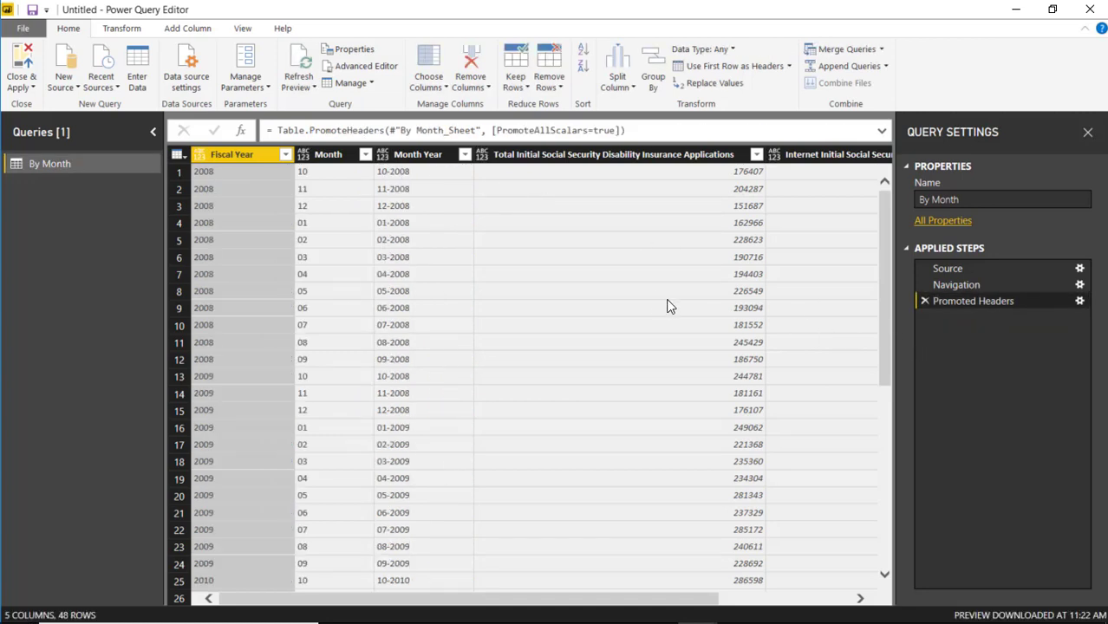
pyautogui.click(423, 156)
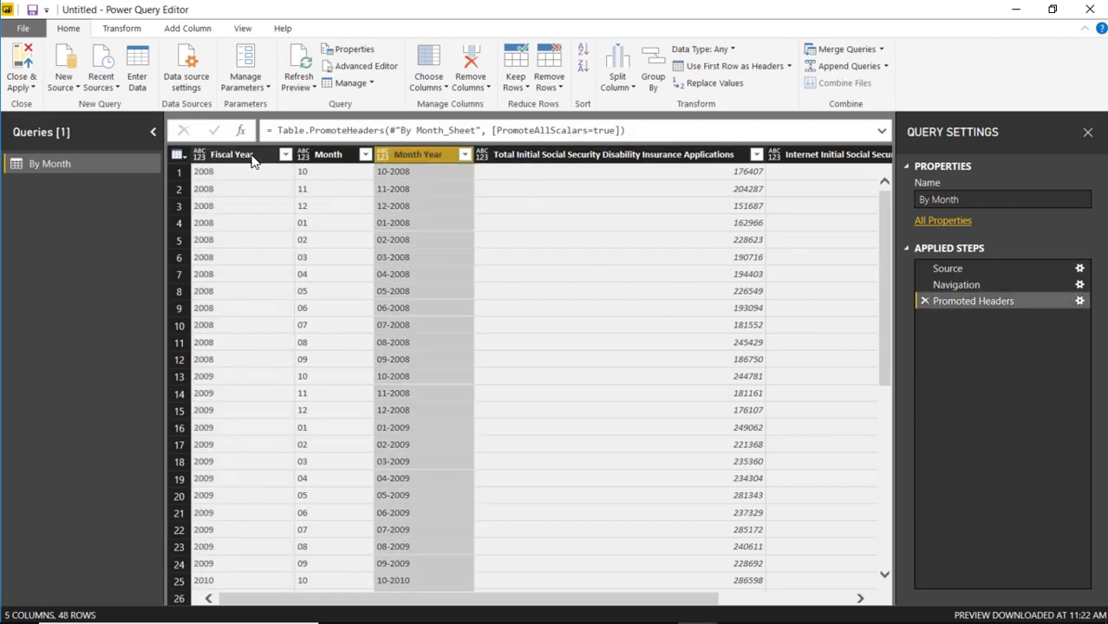
pyautogui.keyDown('shift'); pyautogui.click(245, 158); pyautogui.keyUp('shift')
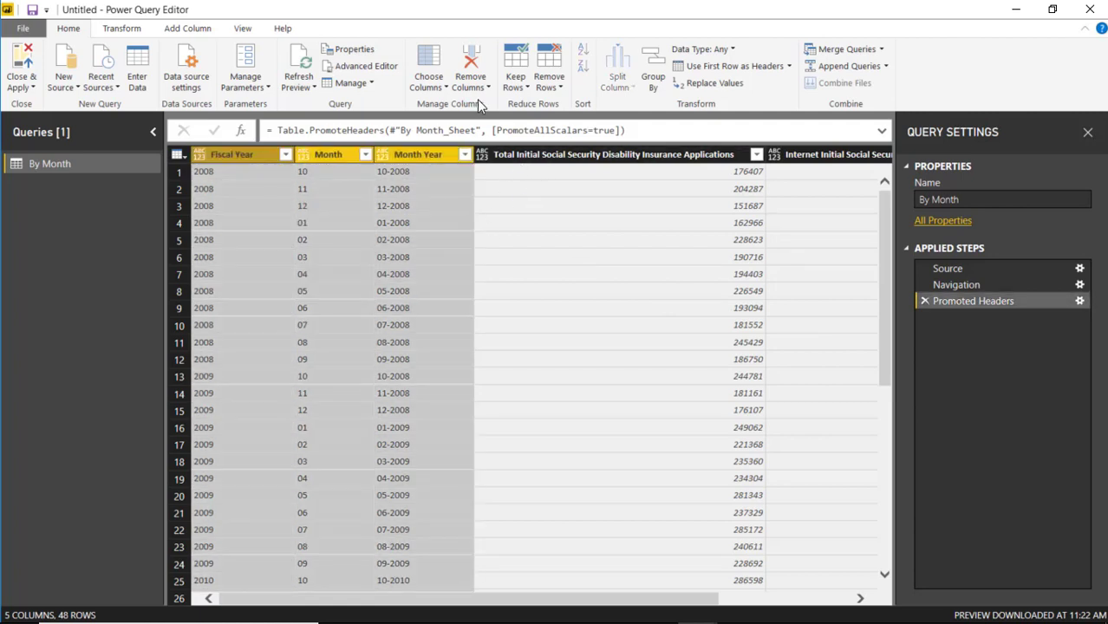
pyautogui.click(730, 50)
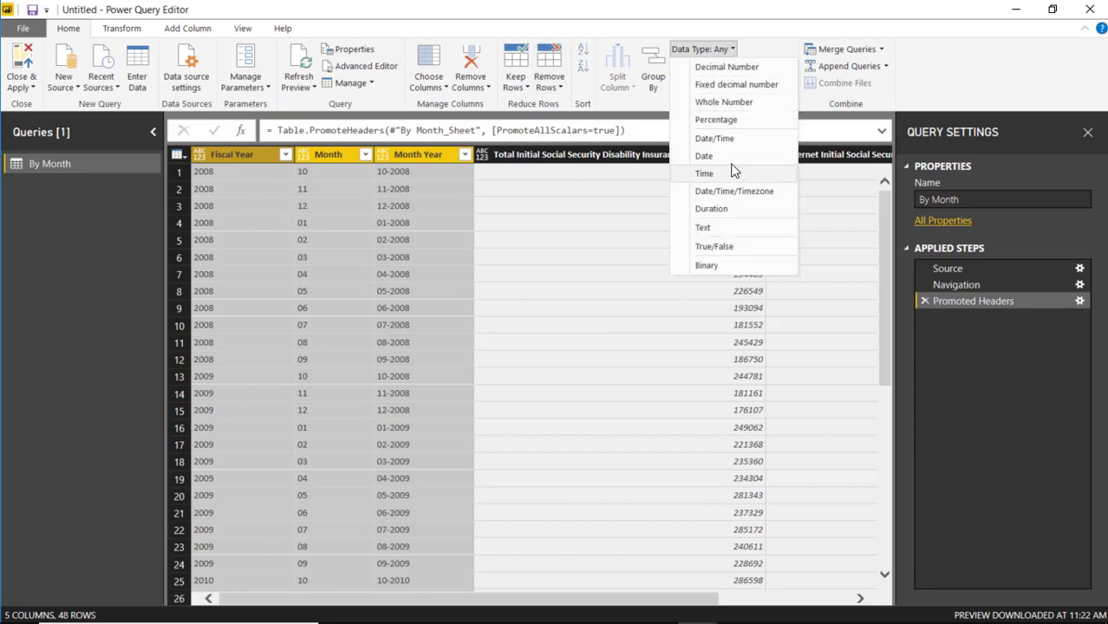
pyautogui.click(733, 228)
# Make Total Initial and Internet Initial applications Whole Number, then Close & Apply
pyautogui.click(596, 158)
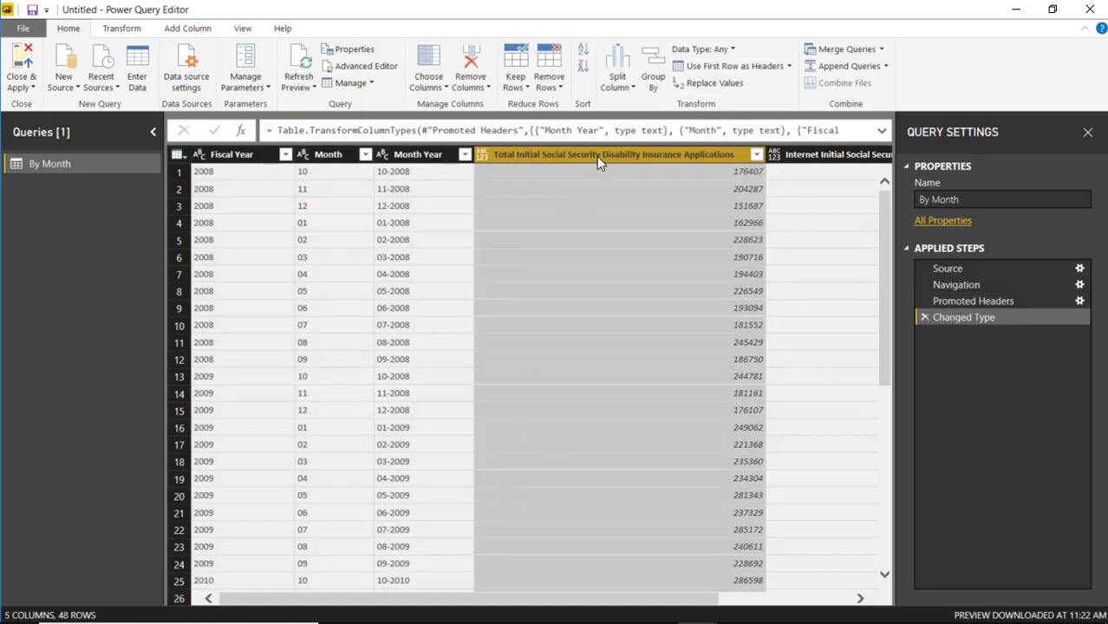
pyautogui.moveTo(507, 598); pyautogui.dragTo(637, 597)
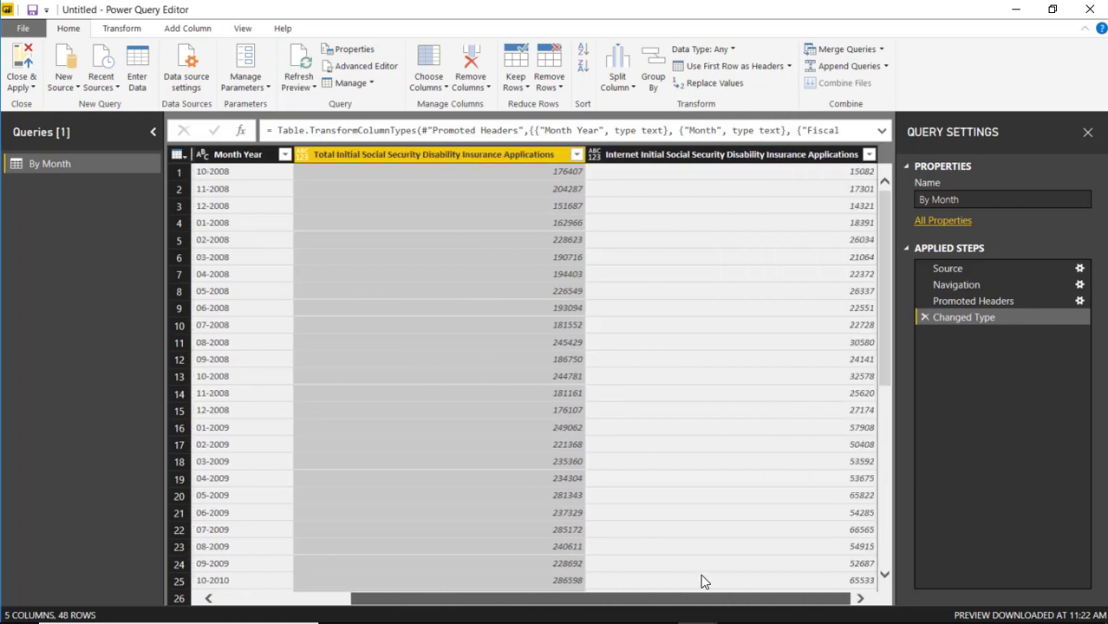
pyautogui.keyDown('ctrl'); pyautogui.click(832, 154); pyautogui.keyUp('ctrl')
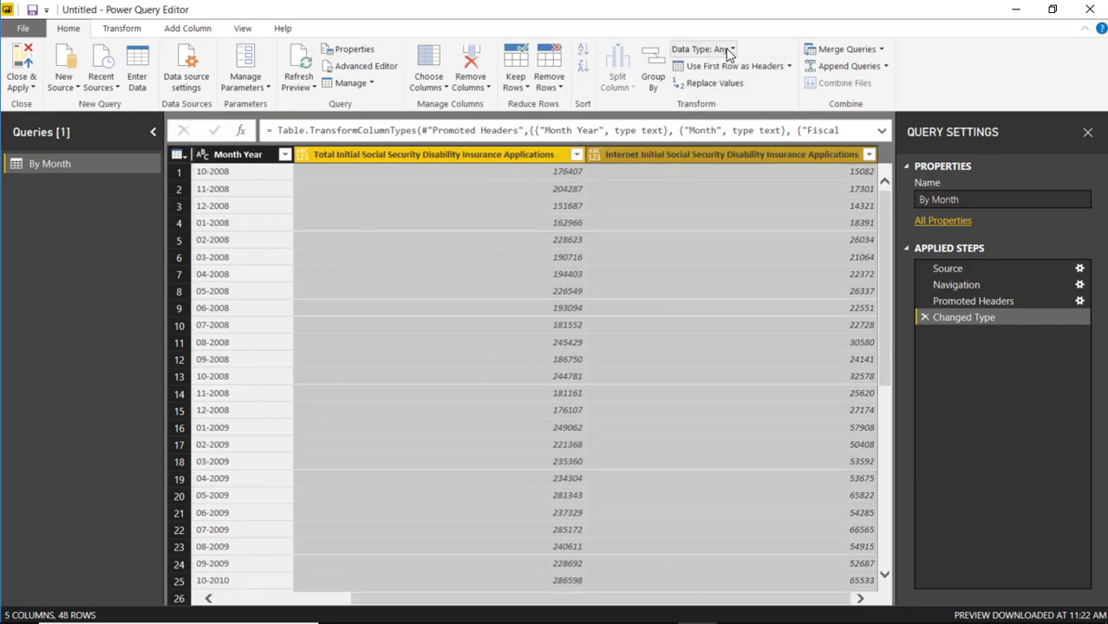
pyautogui.click(728, 49)
pyautogui.click(722, 102)
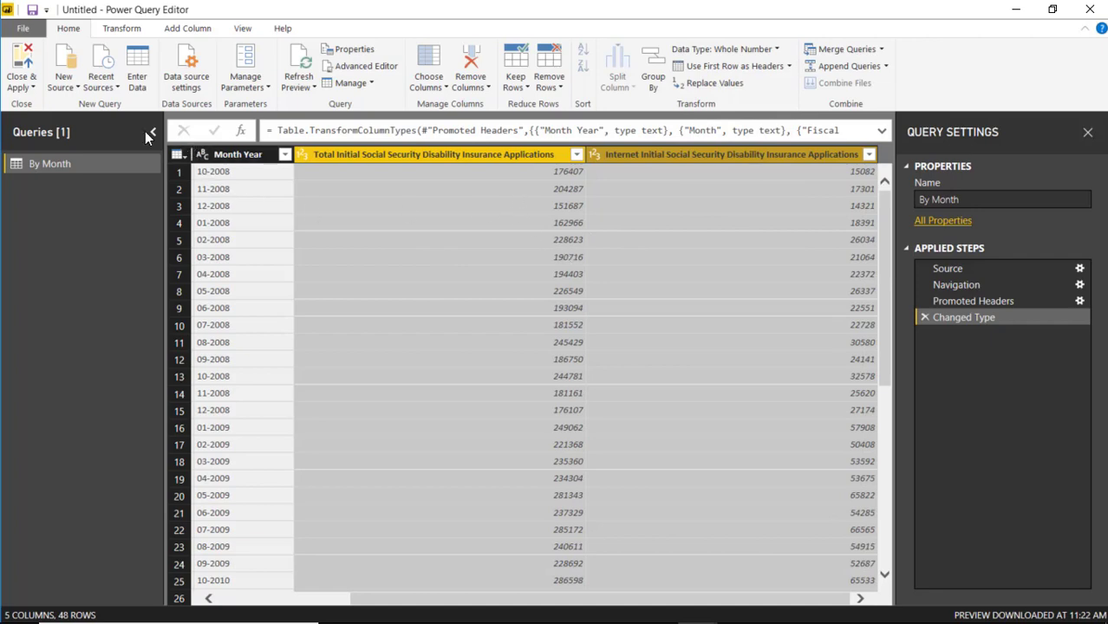
pyautogui.click(26, 62)
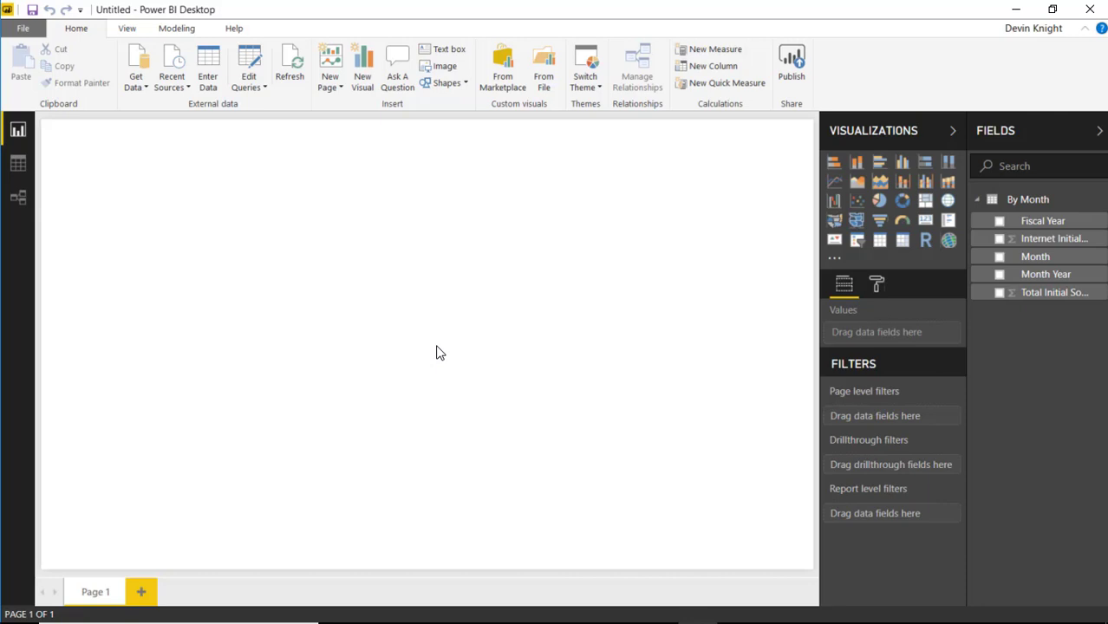
# Search the marketplace for 'data story' and add the Enlighten Data Story visual
pyautogui.click(500, 80)
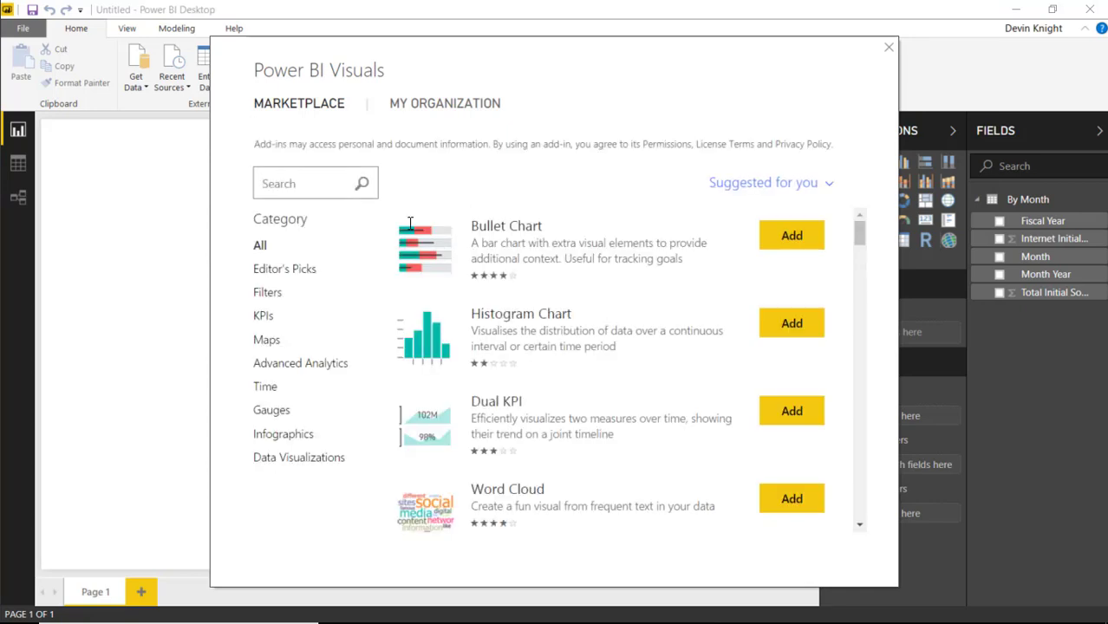
pyautogui.write('data story')
pyautogui.press('Return')
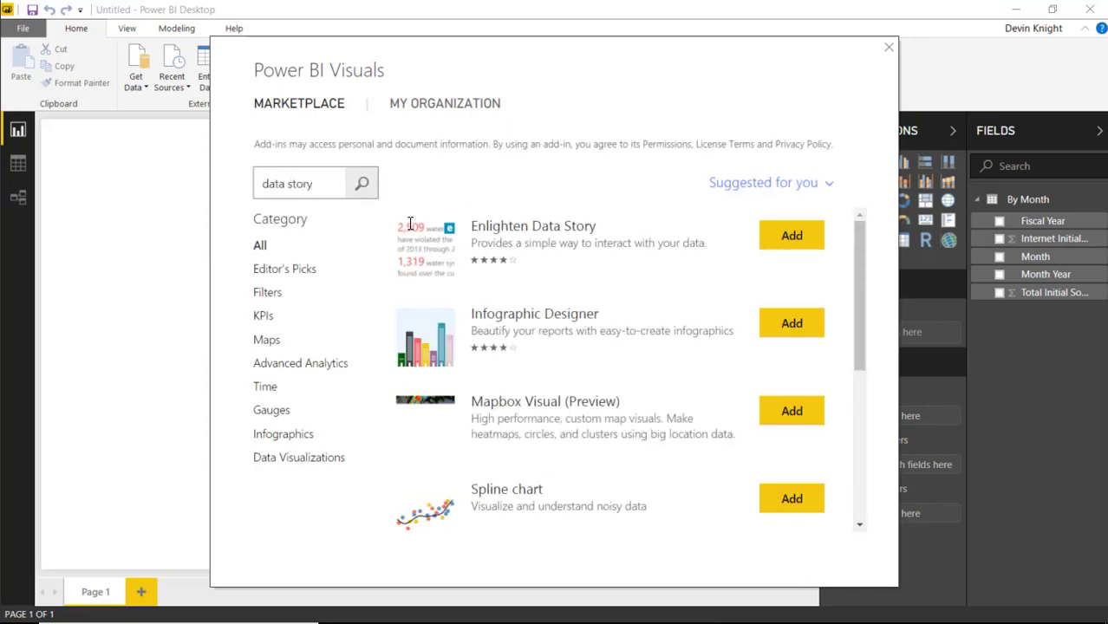
pyautogui.click(790, 240)
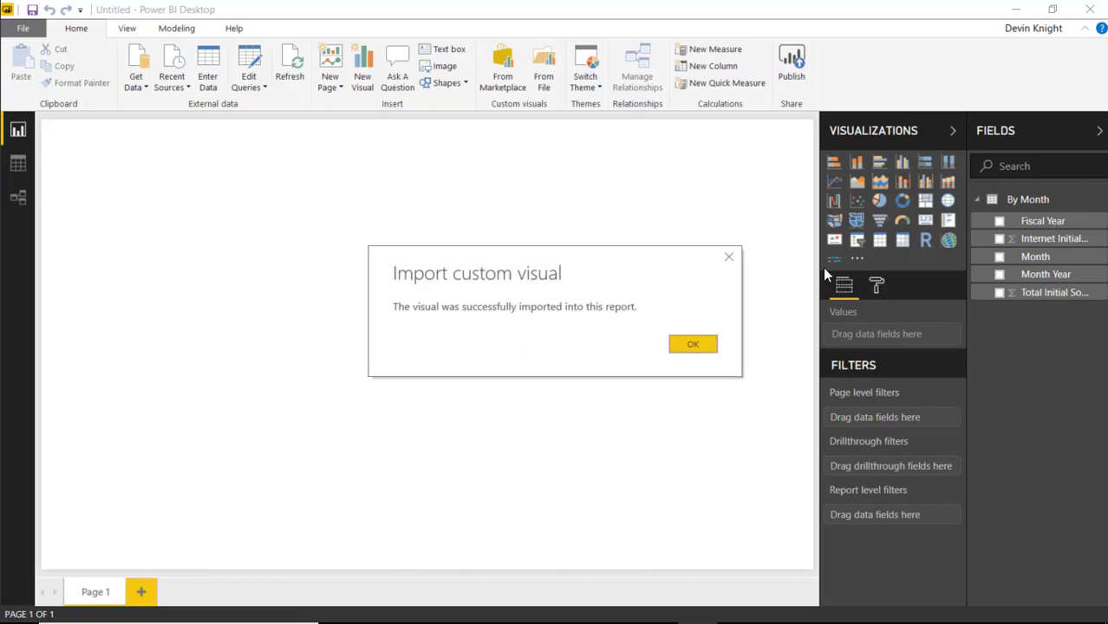
pyautogui.click(705, 343)
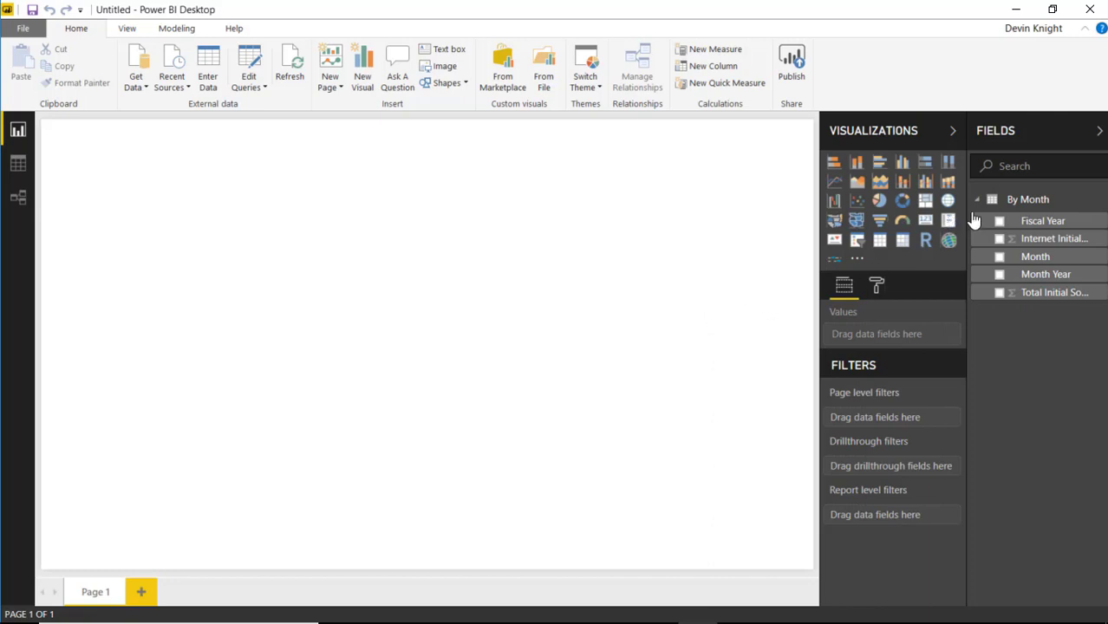
# Create a new measure named '% Filed on Internet' in the By Month table
pyautogui.rightClick(1034, 203)
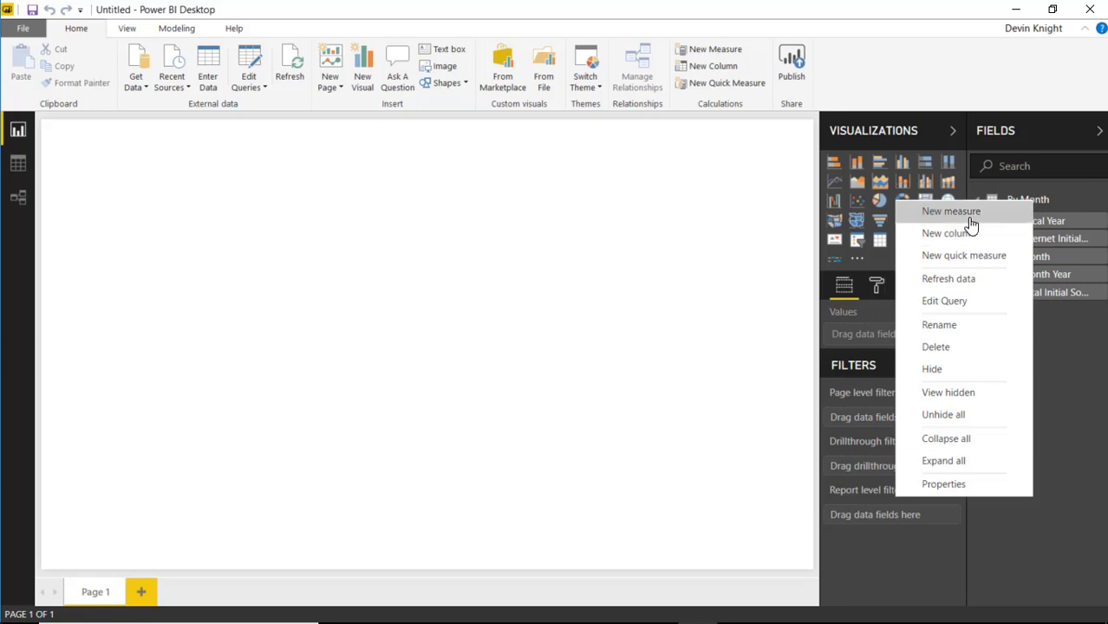
pyautogui.click(490, 232)
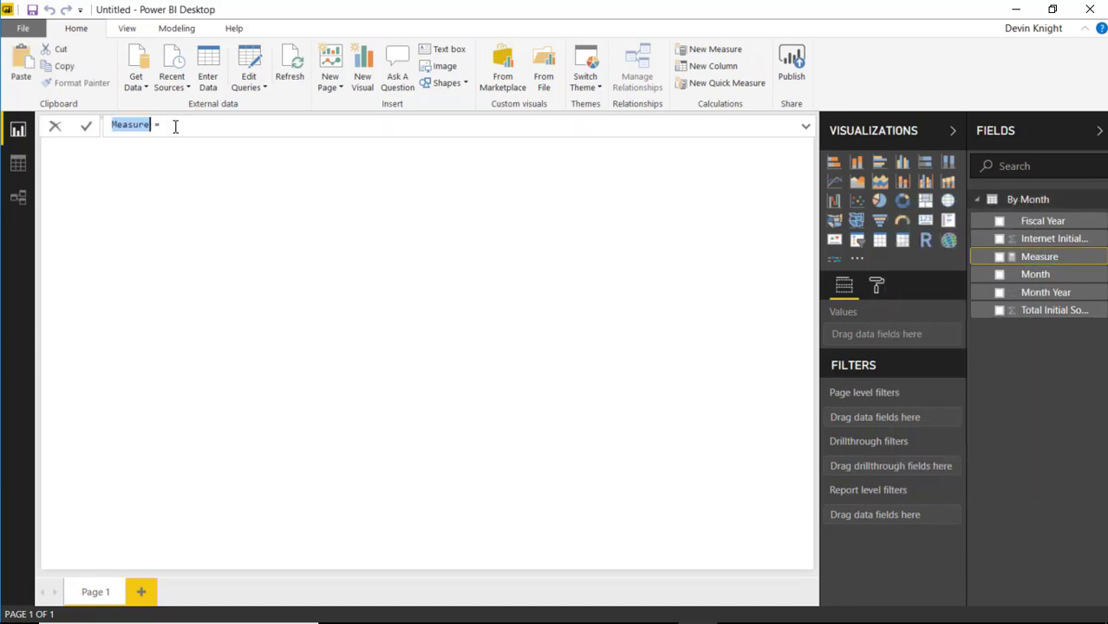
pyautogui.write('% Filed on Internet')
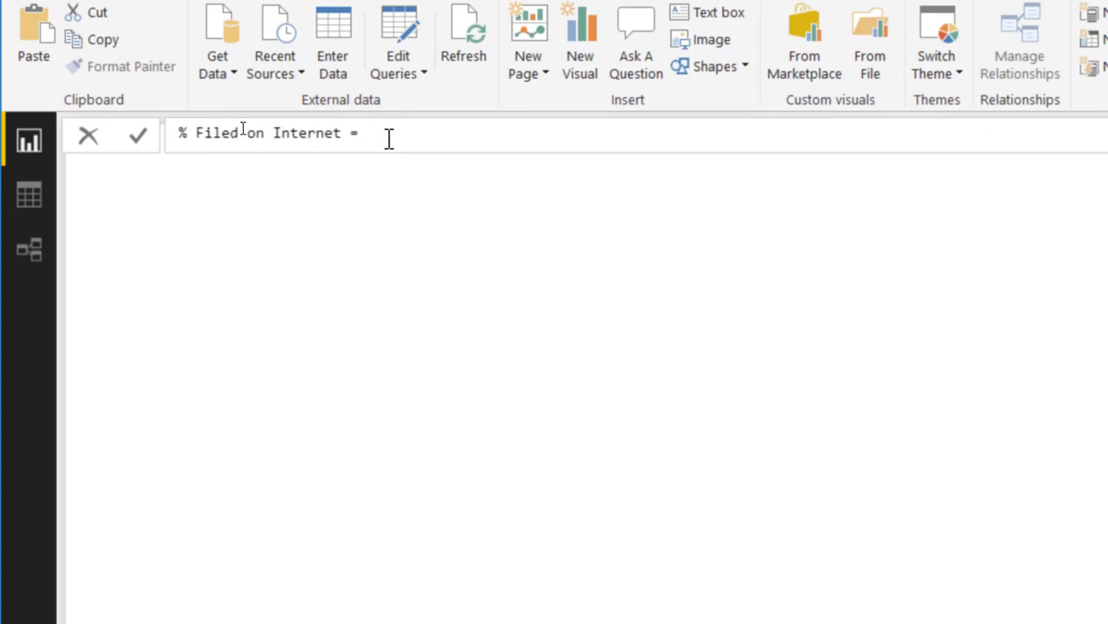
# Define it as DIVIDE(SUM of Internet Initial, SUM of Total Initial applications)
pyautogui.write('Div')
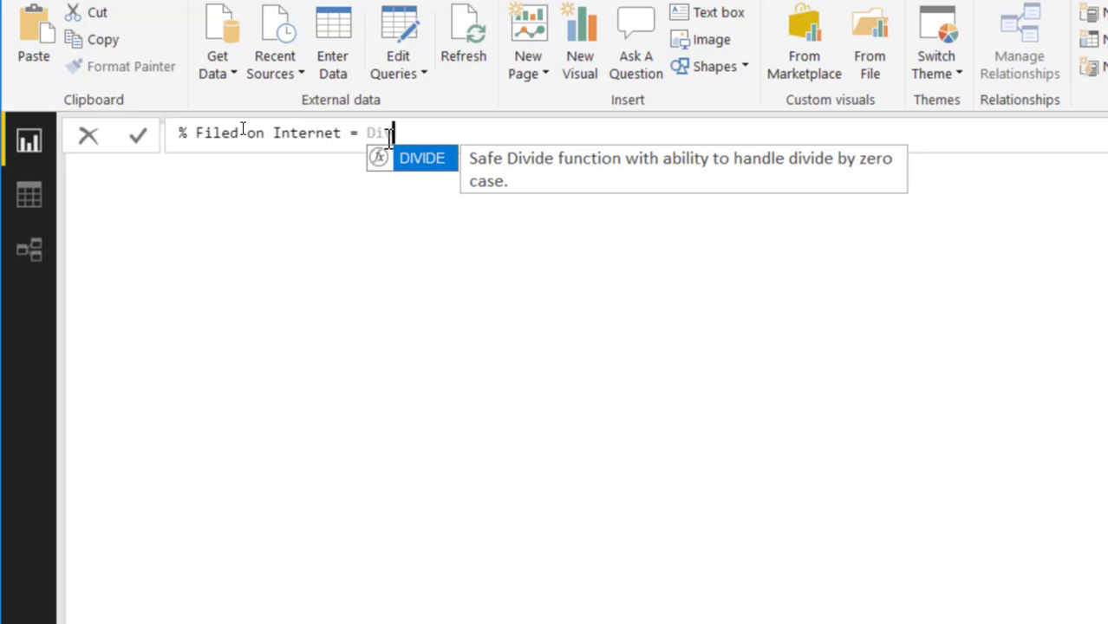
pyautogui.press('Tab')
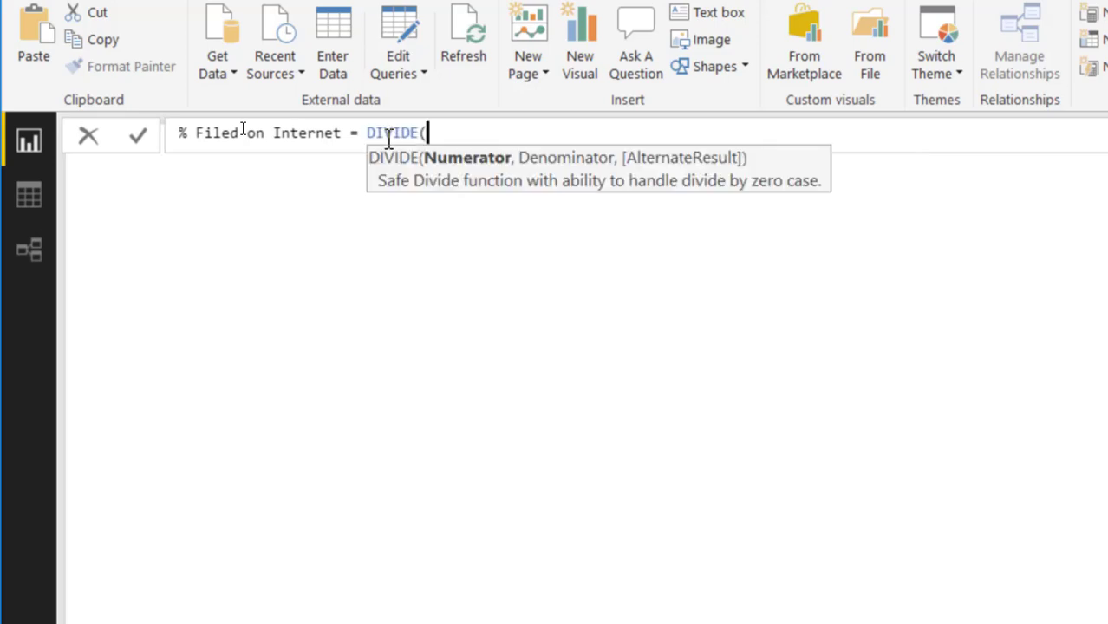
pyautogui.write('SUM')
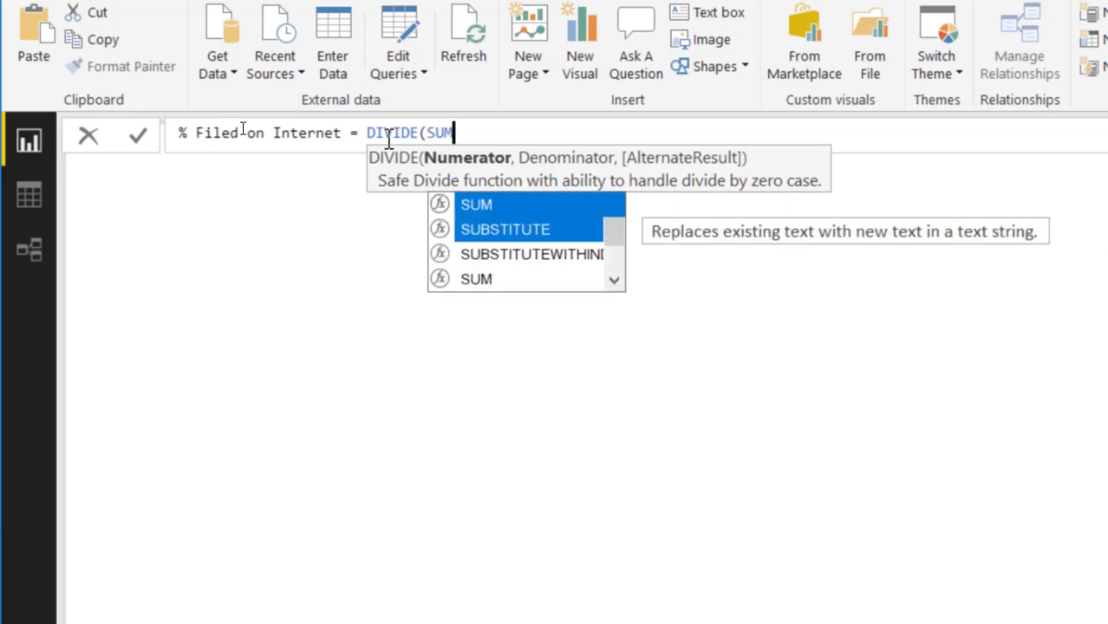
pyautogui.write('(')
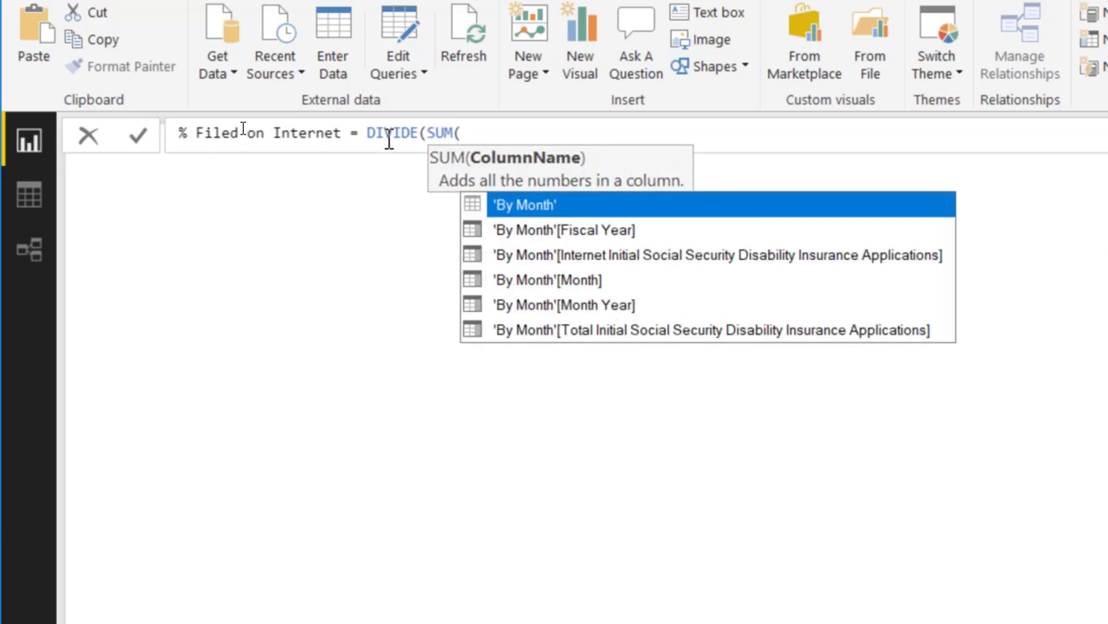
pyautogui.press('Down')
pyautogui.press('Down')
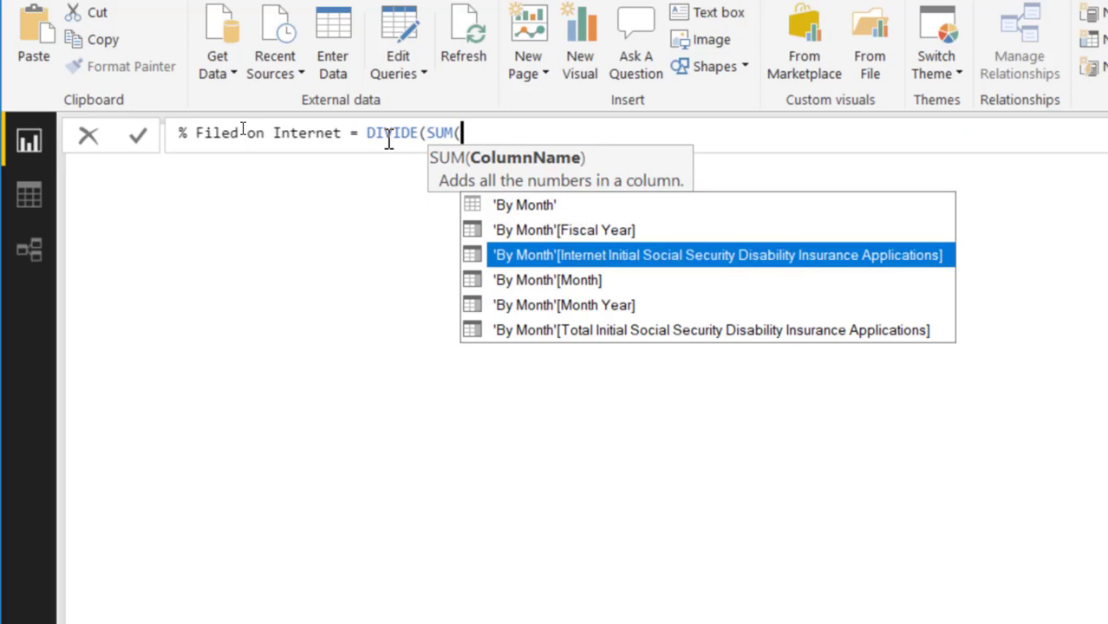
pyautogui.press('Tab')
pyautogui.write(')')
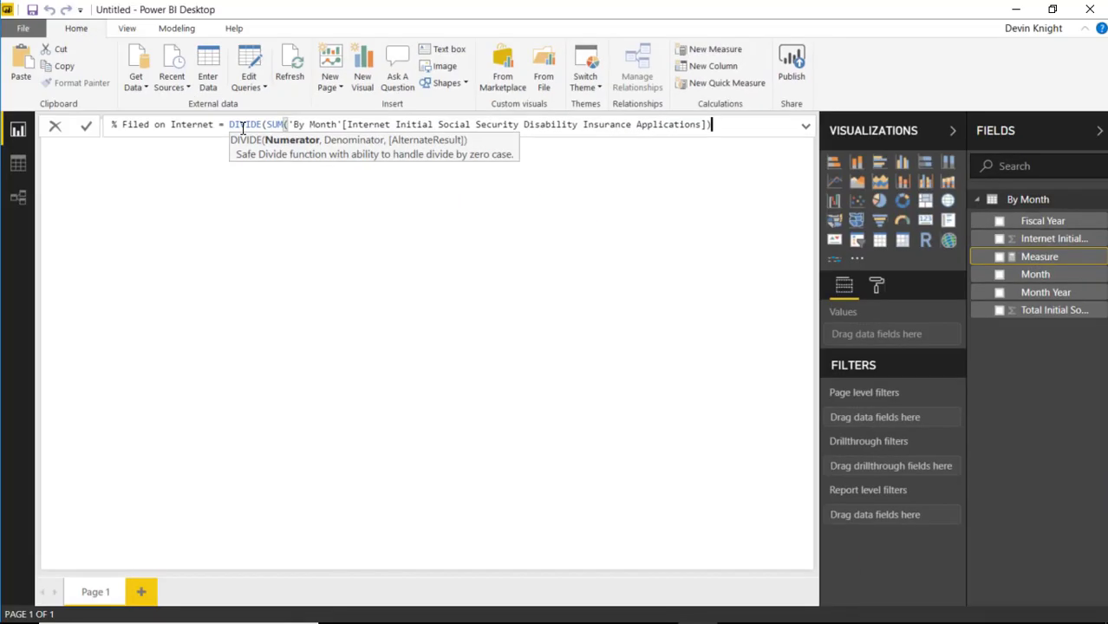
pyautogui.write(',')
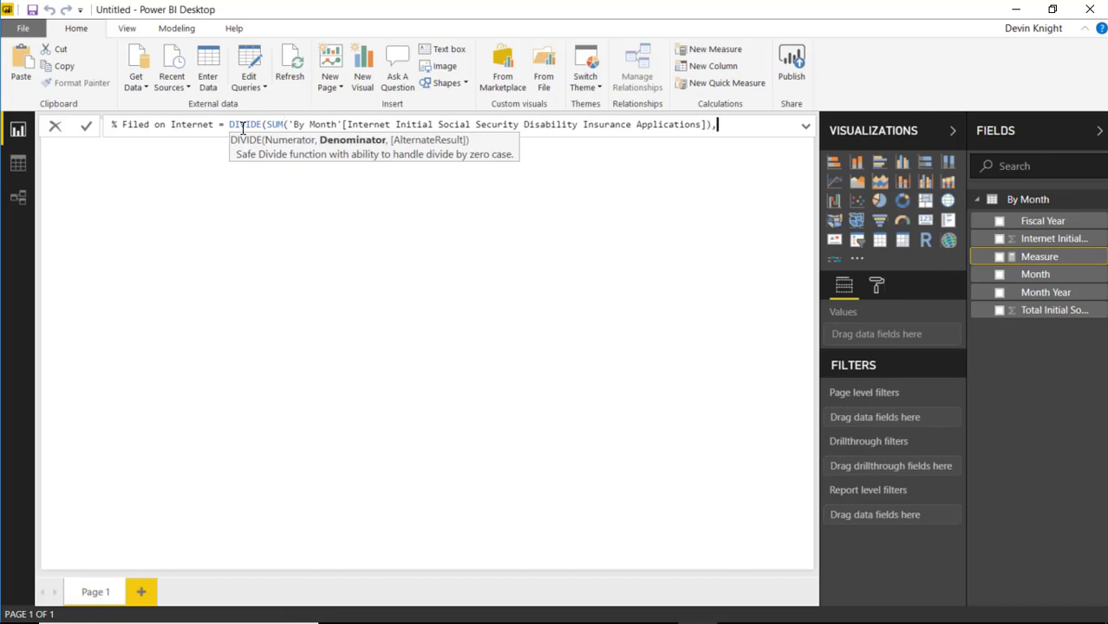
pyautogui.write('SUM(')
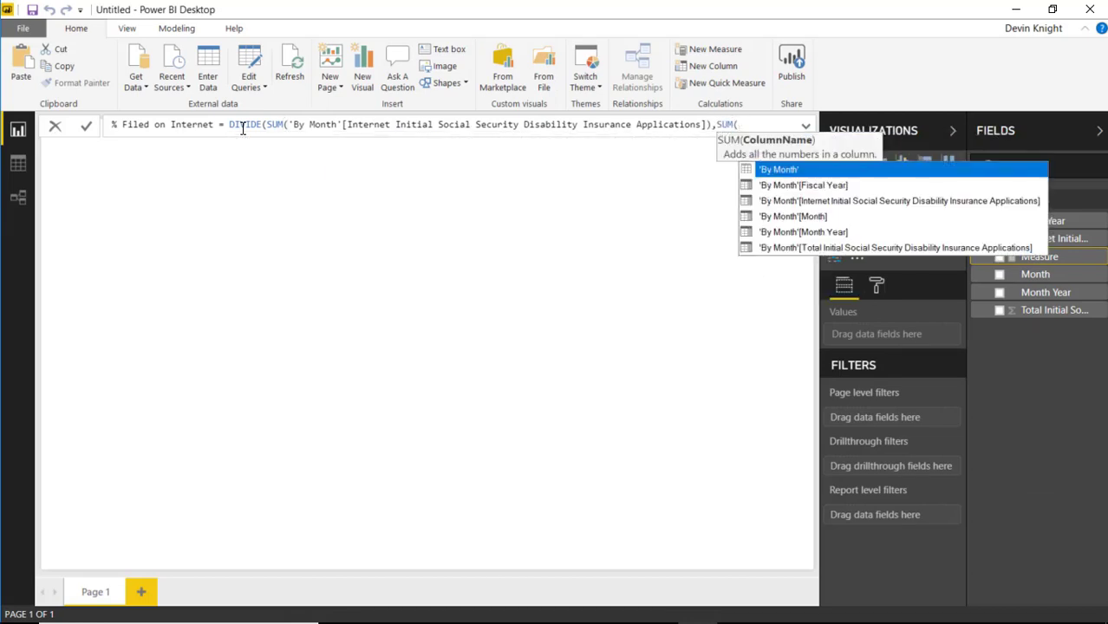
pyautogui.press('Down')
pyautogui.press('Down')
pyautogui.press('Down')
pyautogui.press('Down')
pyautogui.press('Down')
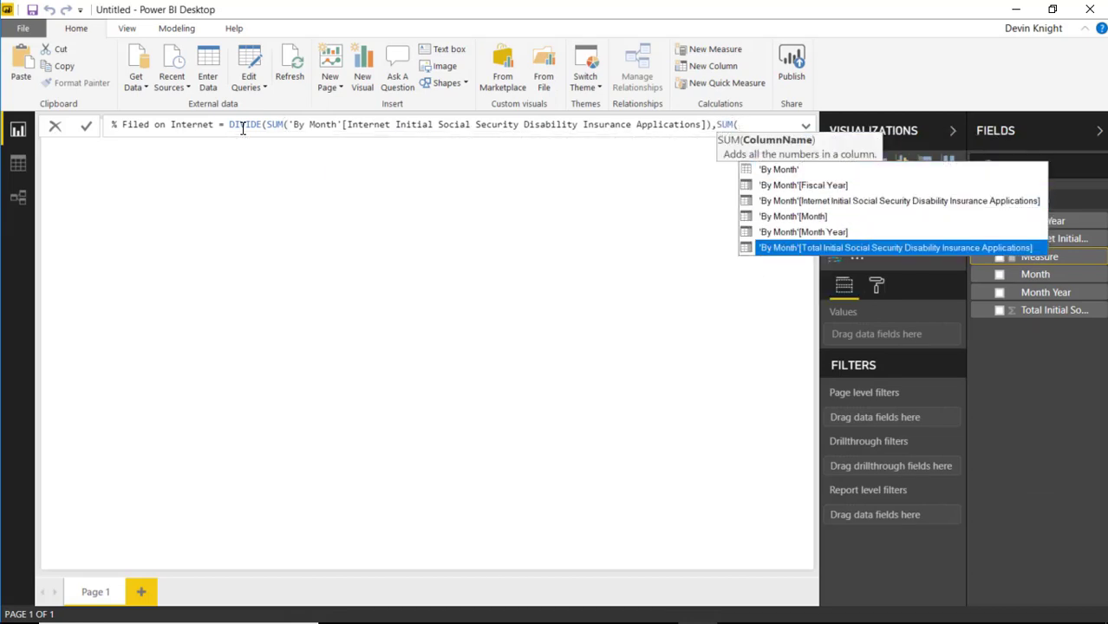
pyautogui.press('Tab')
pyautogui.write('))')
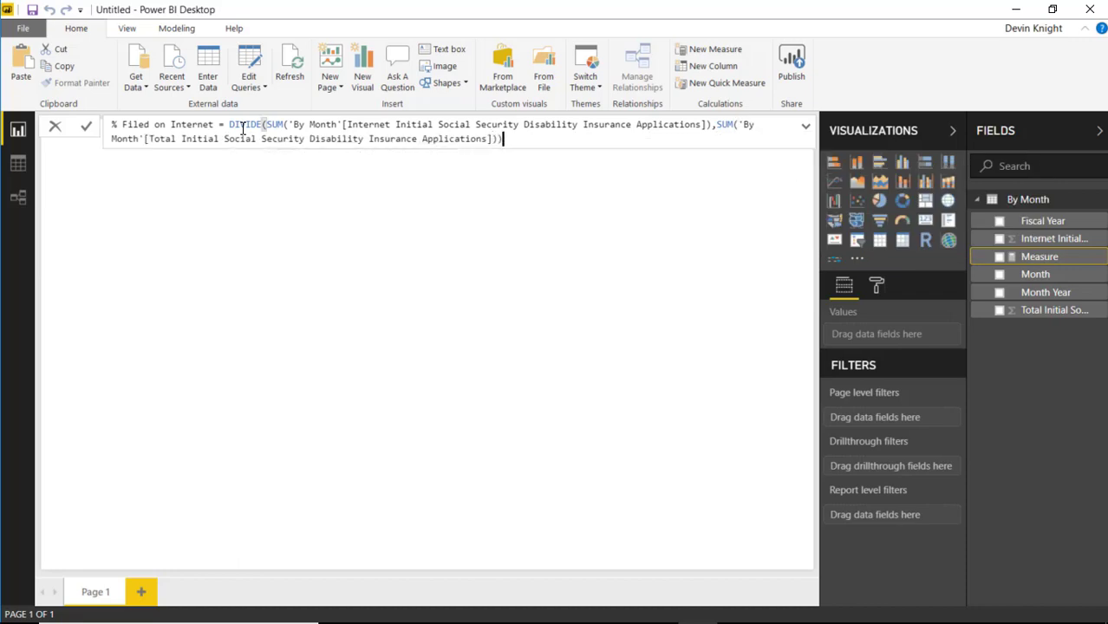
pyautogui.press('Return')
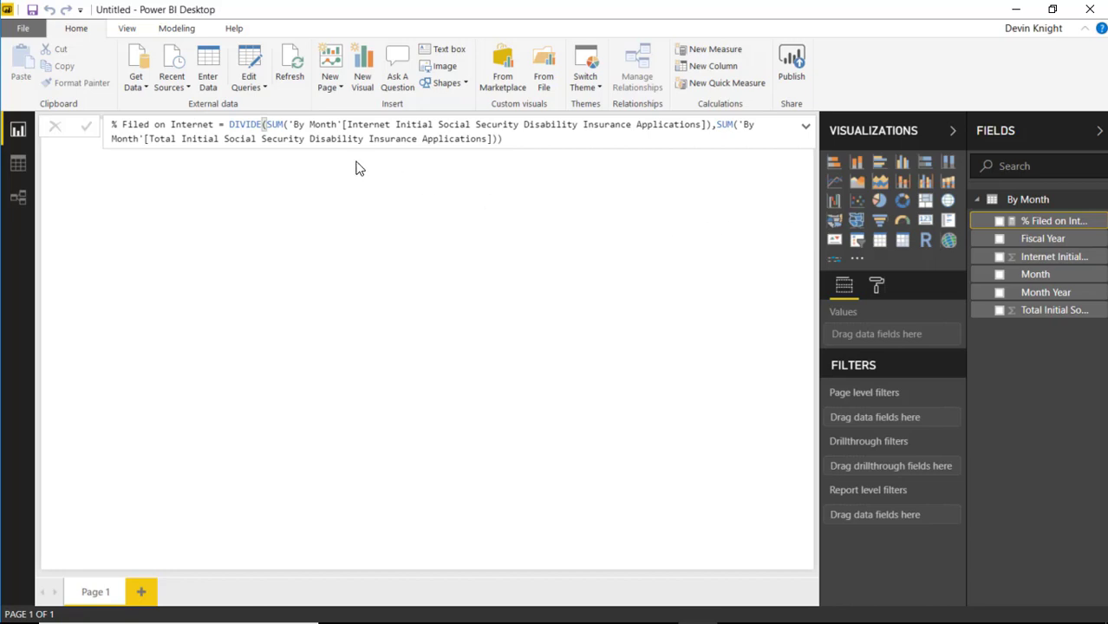
# Format the % Filed on Internet measure as Percentage
pyautogui.click(343, 124)
pyautogui.click(183, 30)
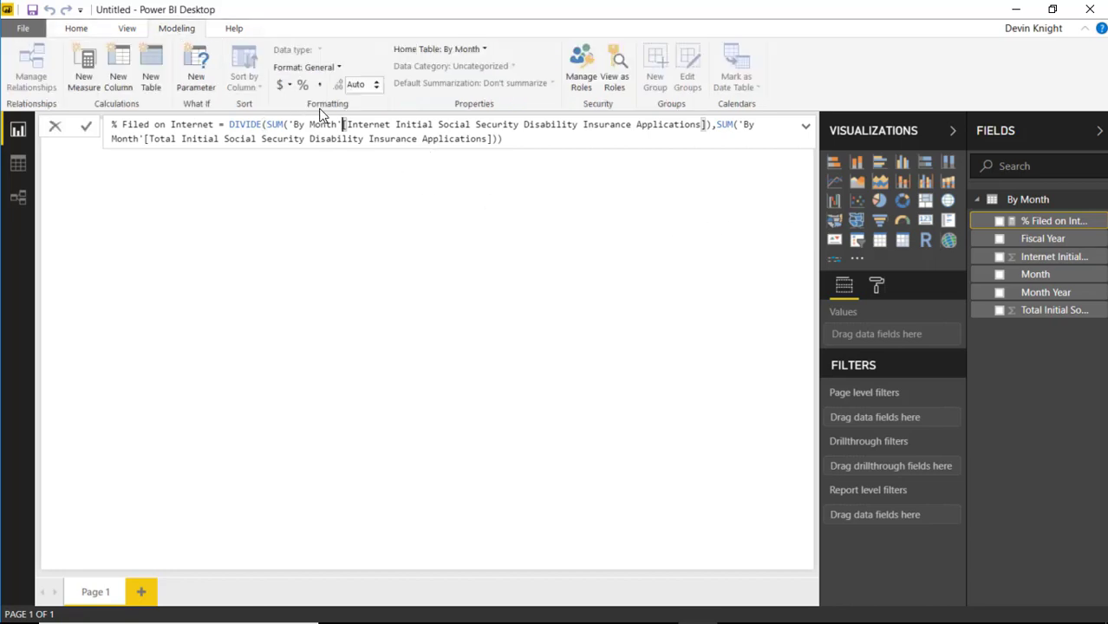
pyautogui.click(332, 67)
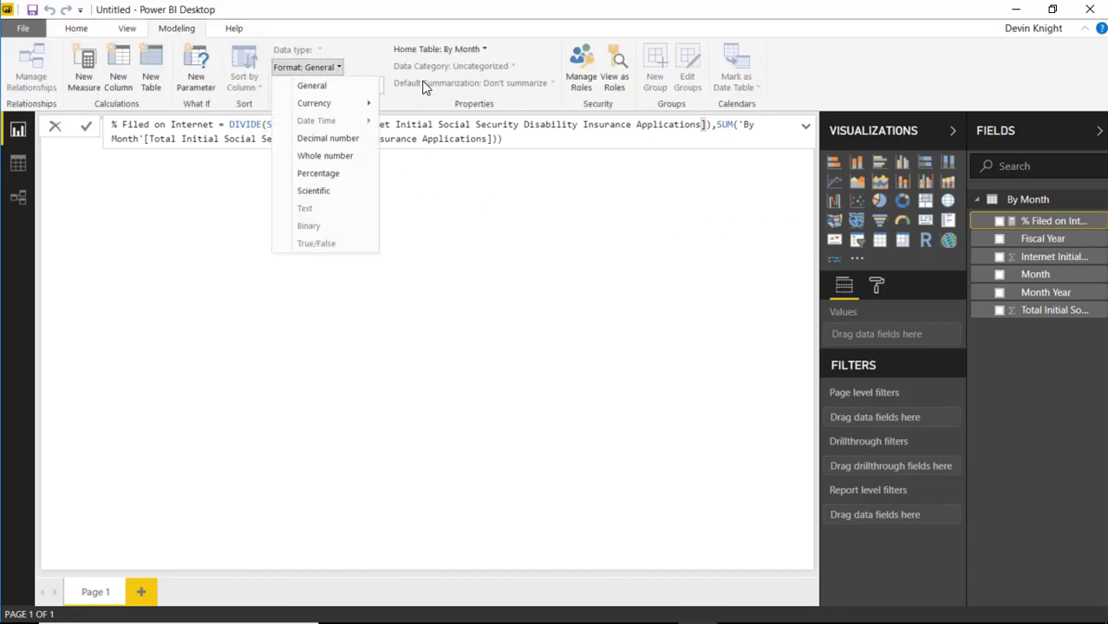
pyautogui.click(345, 176)
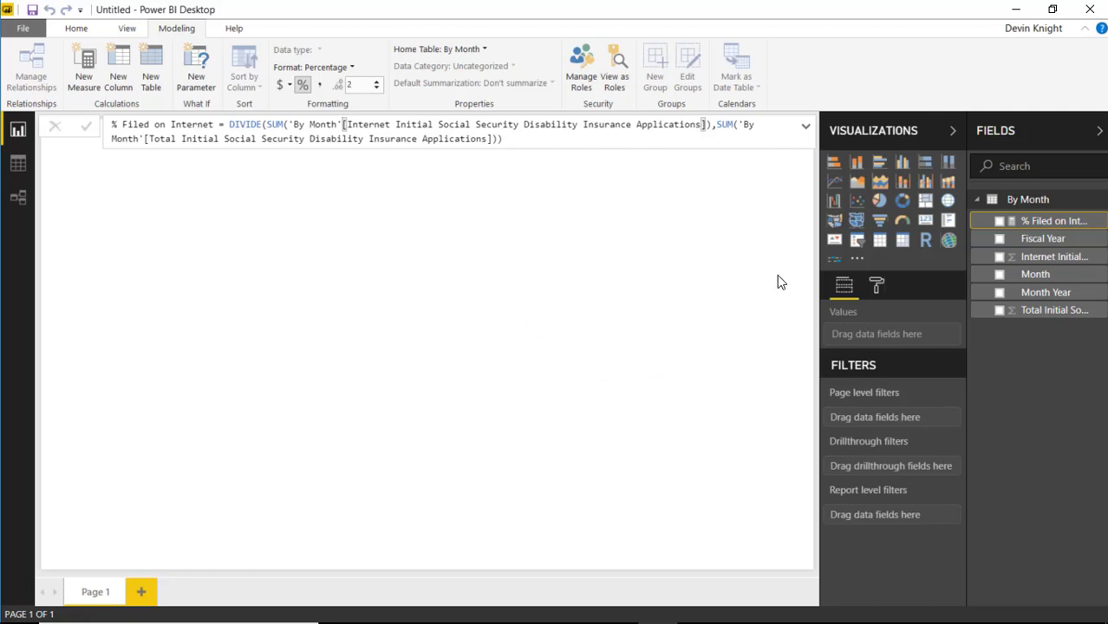
pyautogui.click(741, 258)
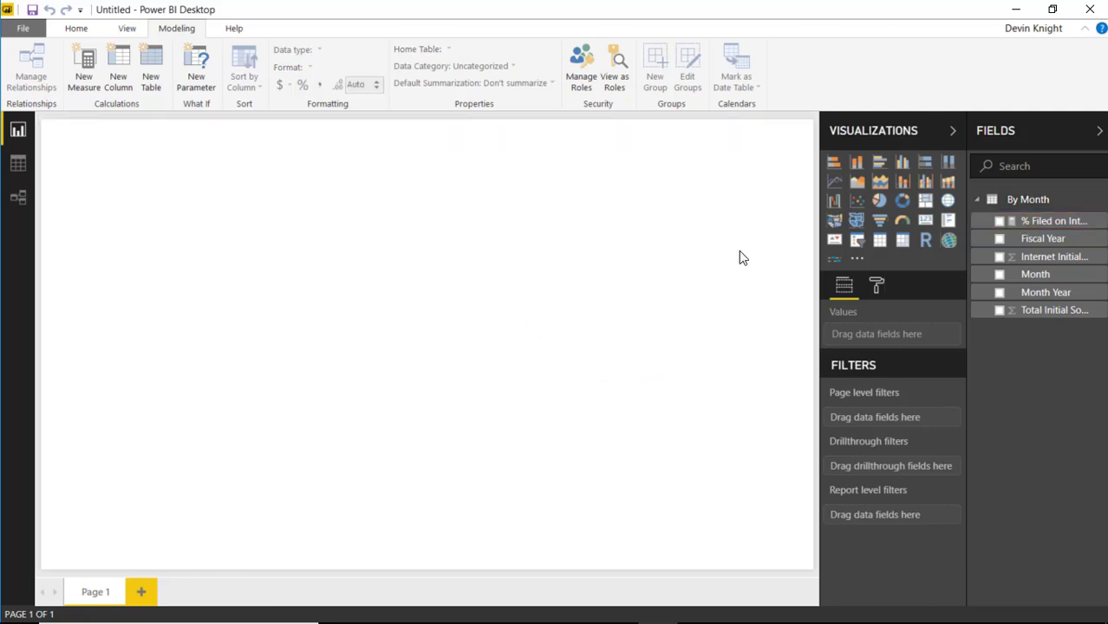
# Place a data story visual lower on the page with Total Initial, Internet Initial and % Filed on Internet, widened
pyautogui.click(834, 260)
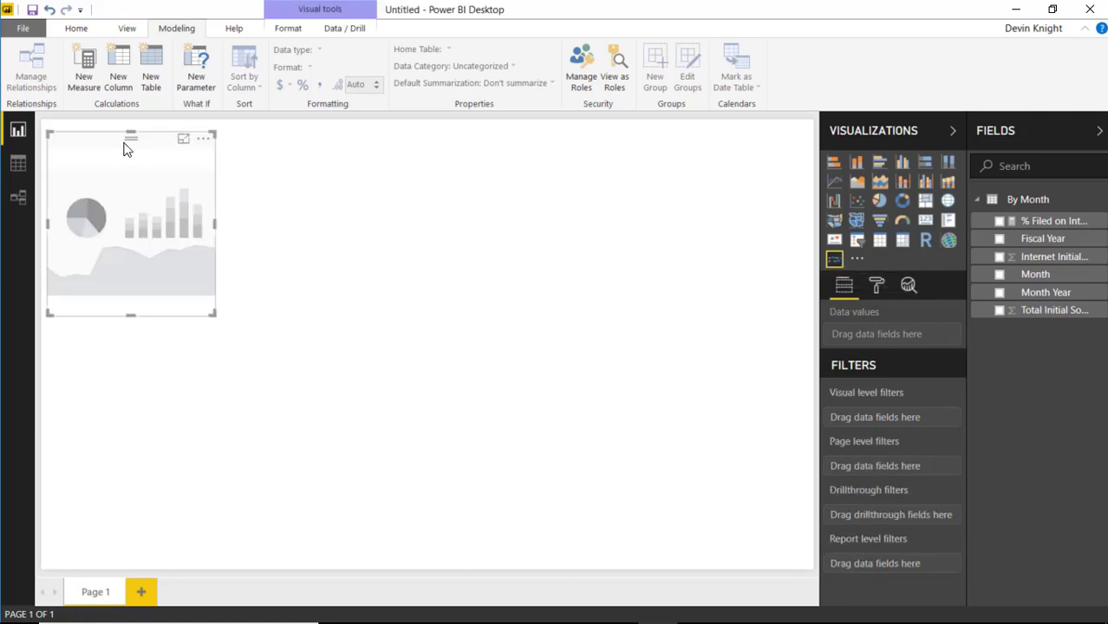
pyautogui.moveTo(127, 143); pyautogui.dragTo(128, 256)
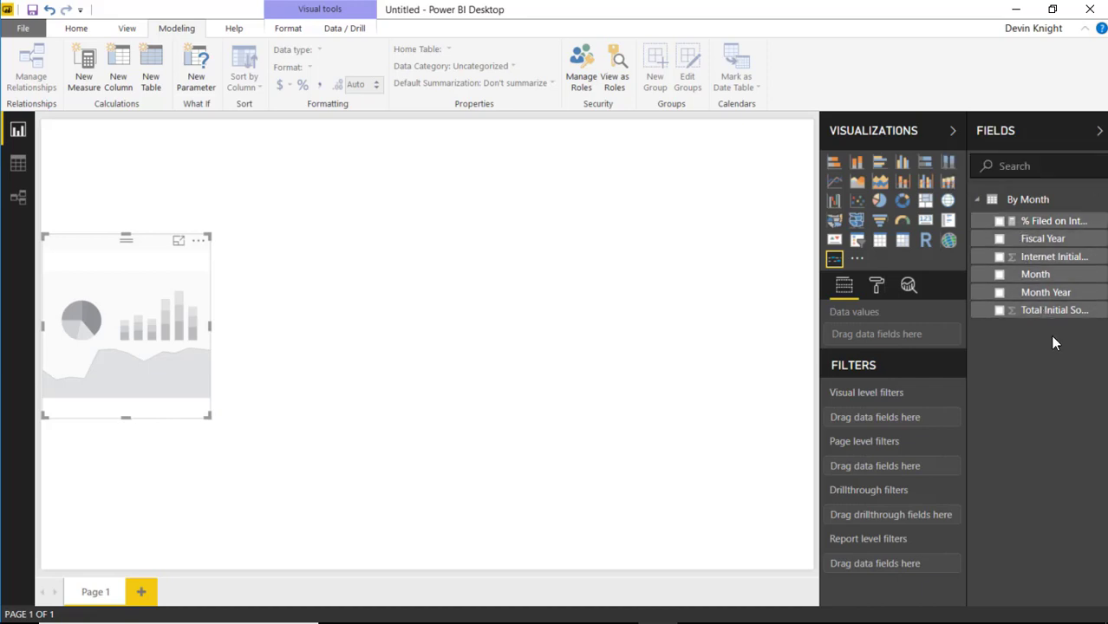
pyautogui.click(998, 310)
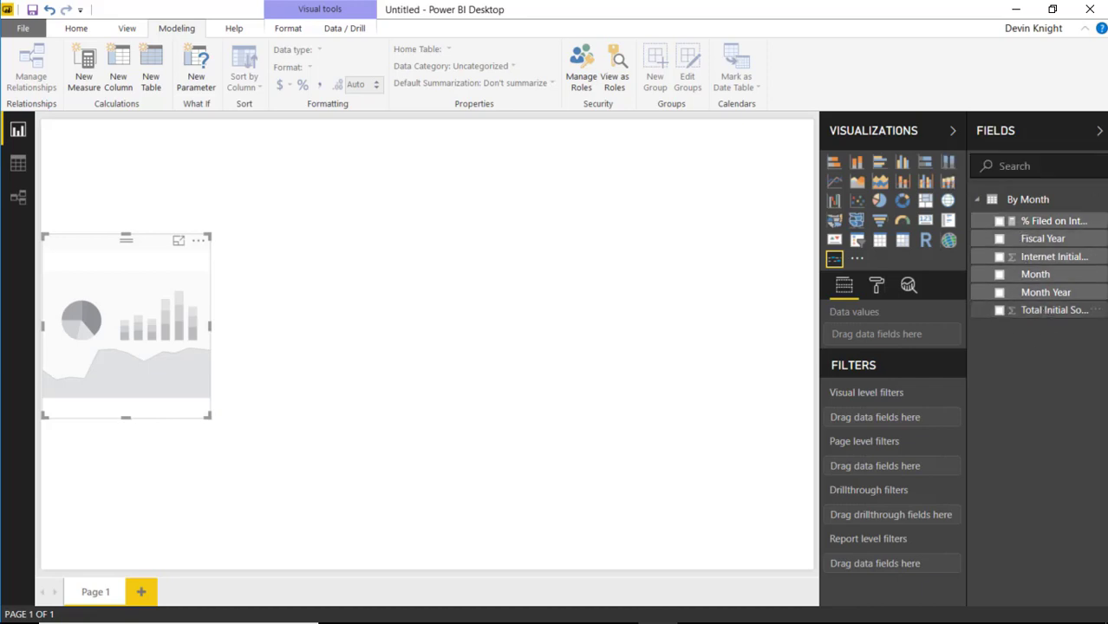
pyautogui.click(998, 257)
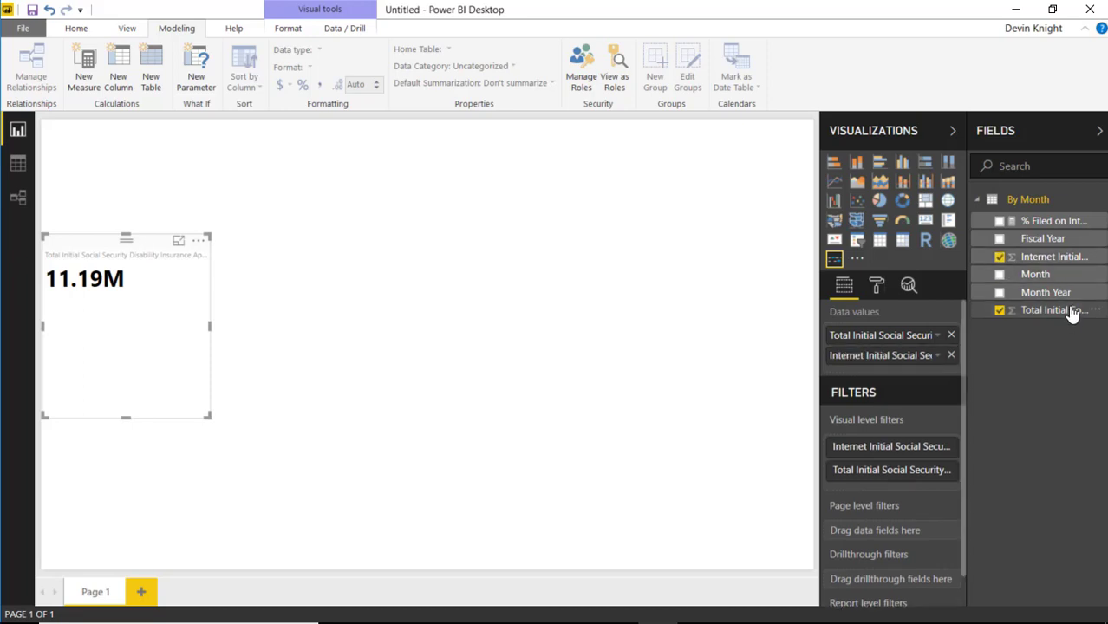
pyautogui.click(998, 221)
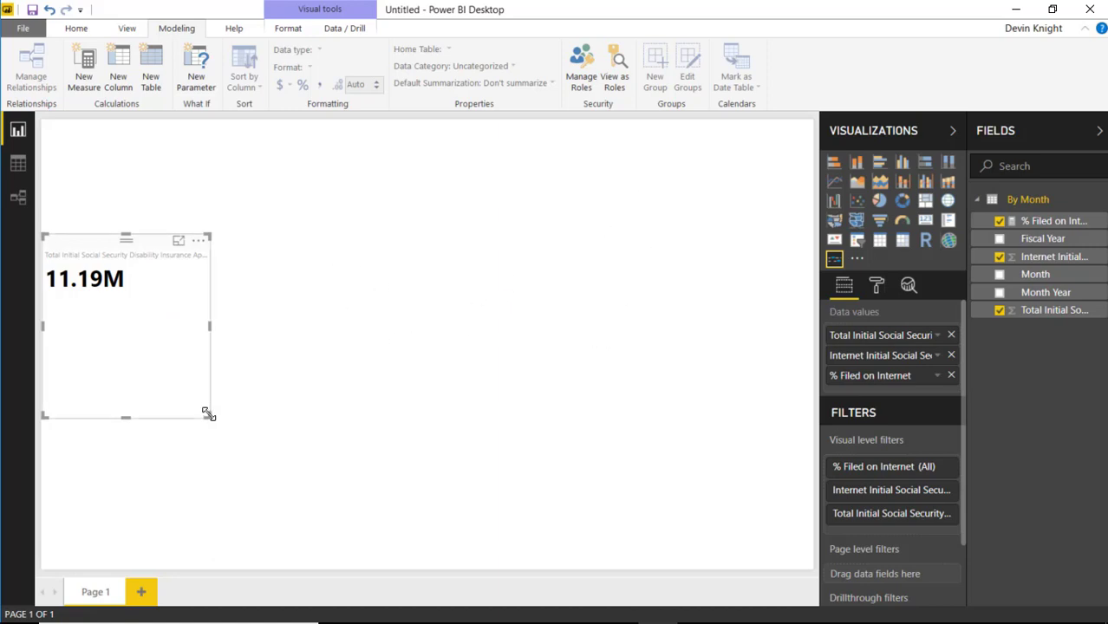
pyautogui.moveTo(209, 415); pyautogui.dragTo(548, 420)
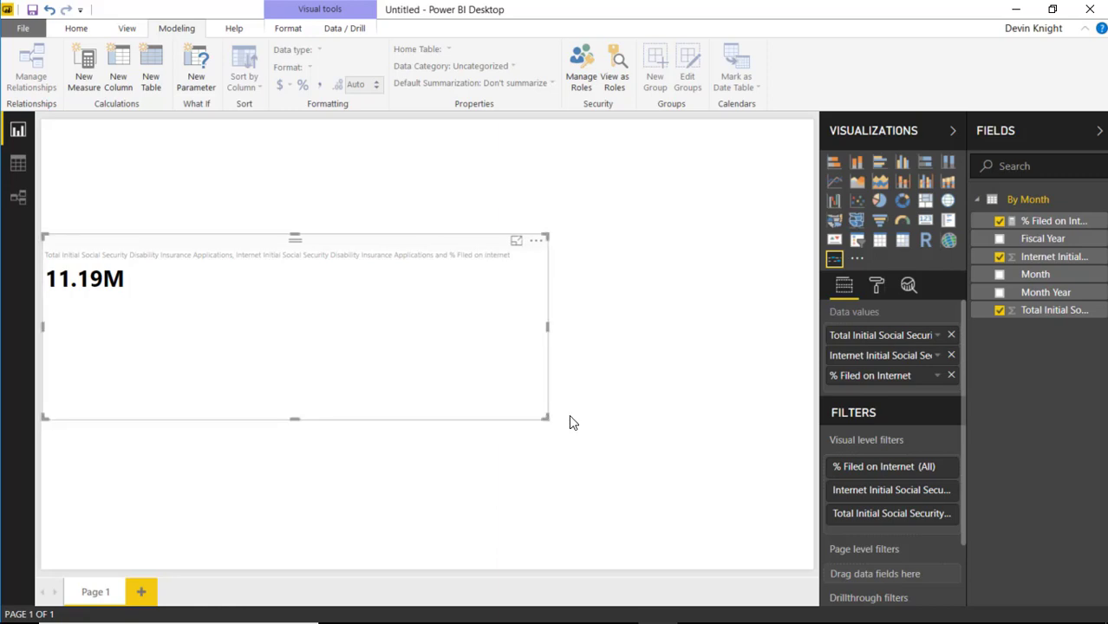
pyautogui.click(876, 286)
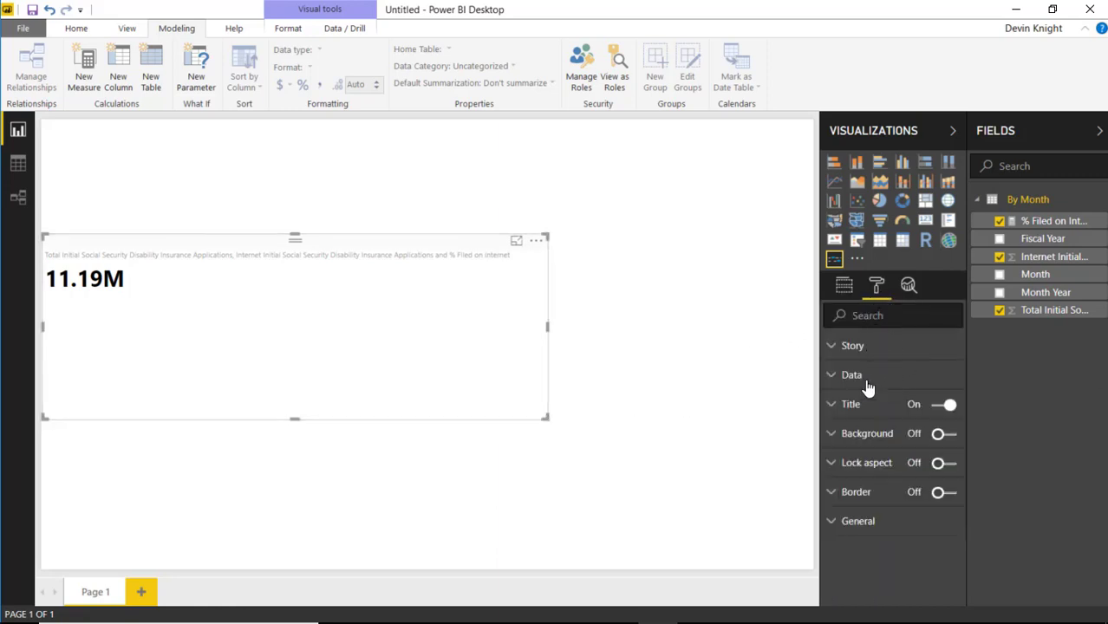
# Set the Story text to '# blah blah # blah blah #'
pyautogui.click(834, 350)
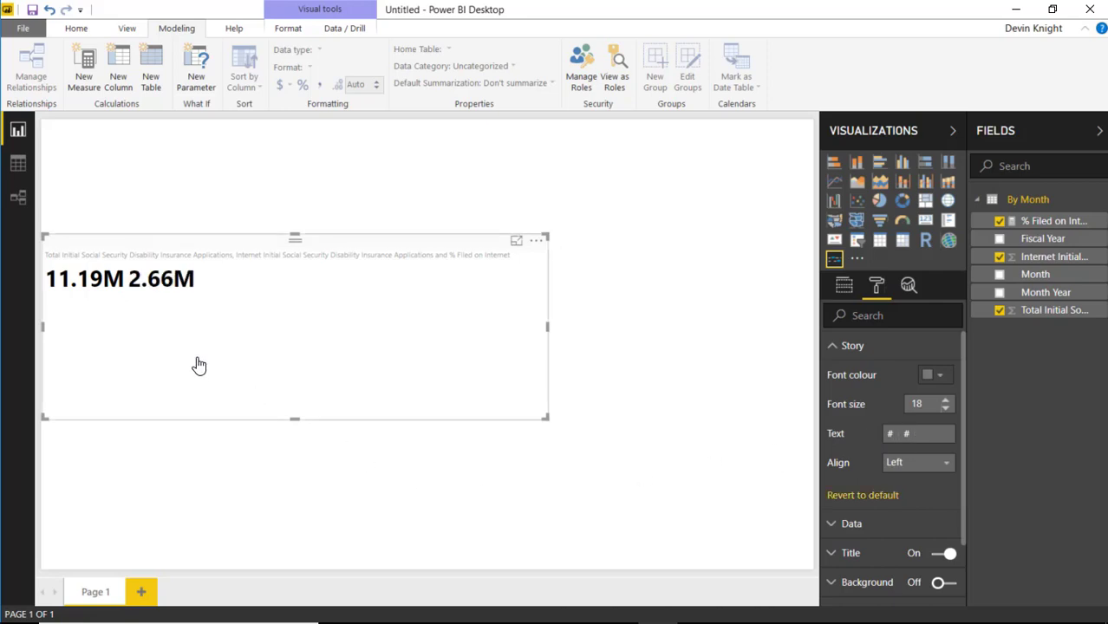
pyautogui.click(845, 289)
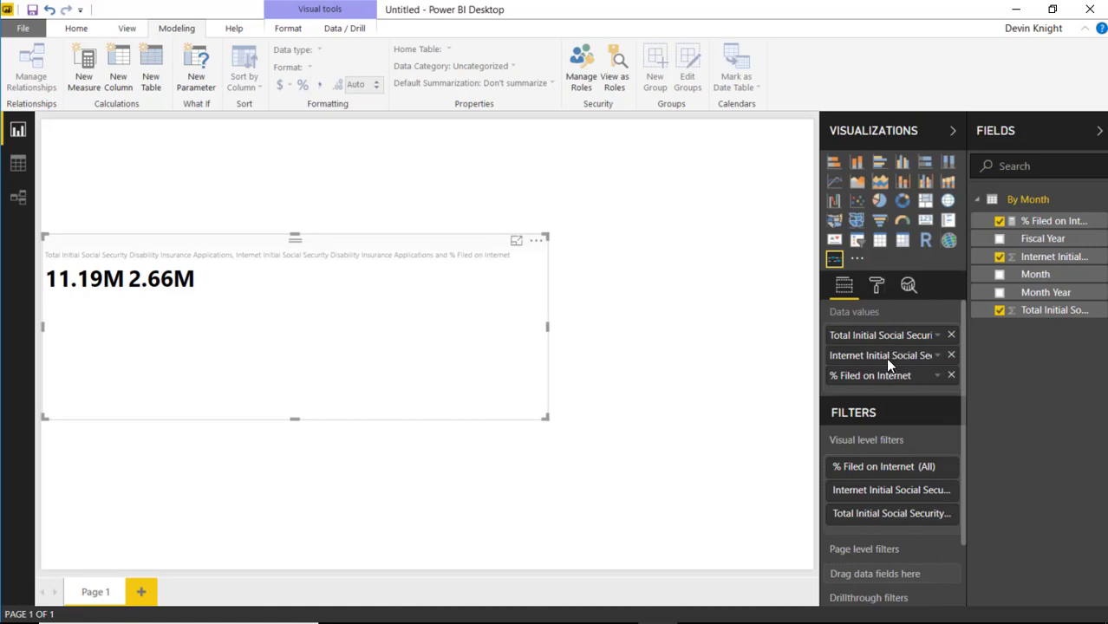
pyautogui.click(876, 286)
pyautogui.click(843, 350)
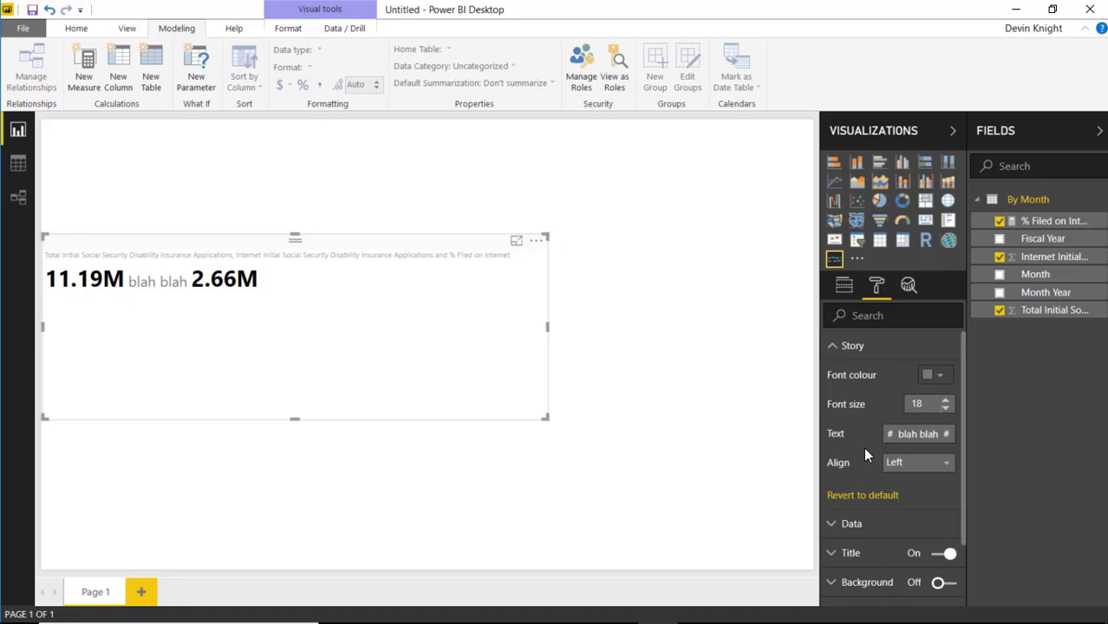
pyautogui.write('blah blah')
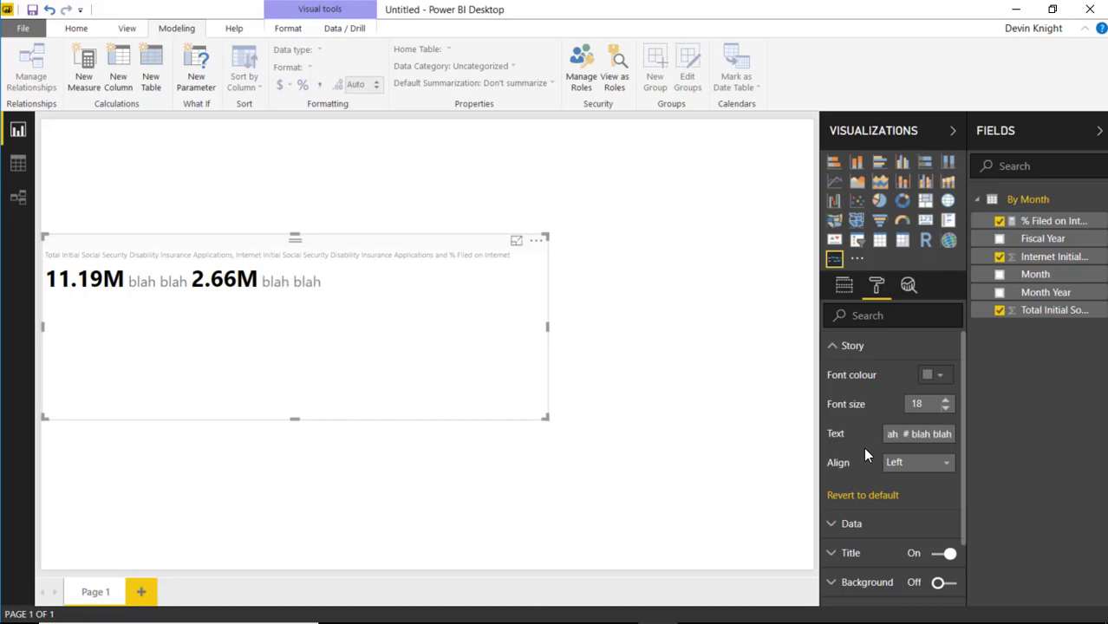
pyautogui.write(' #')
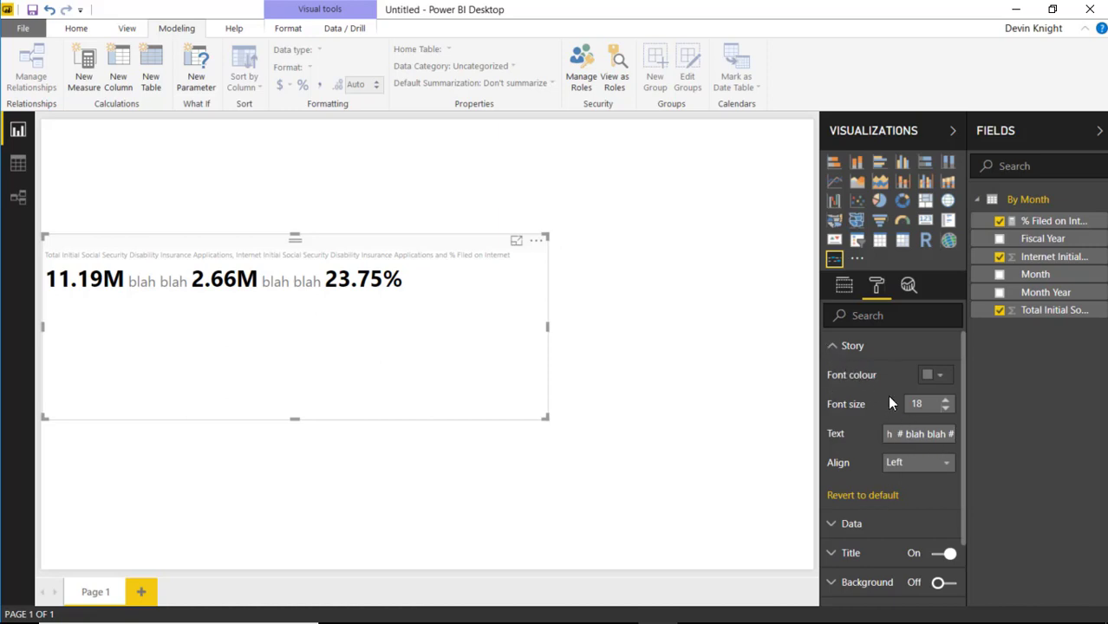
pyautogui.click(839, 348)
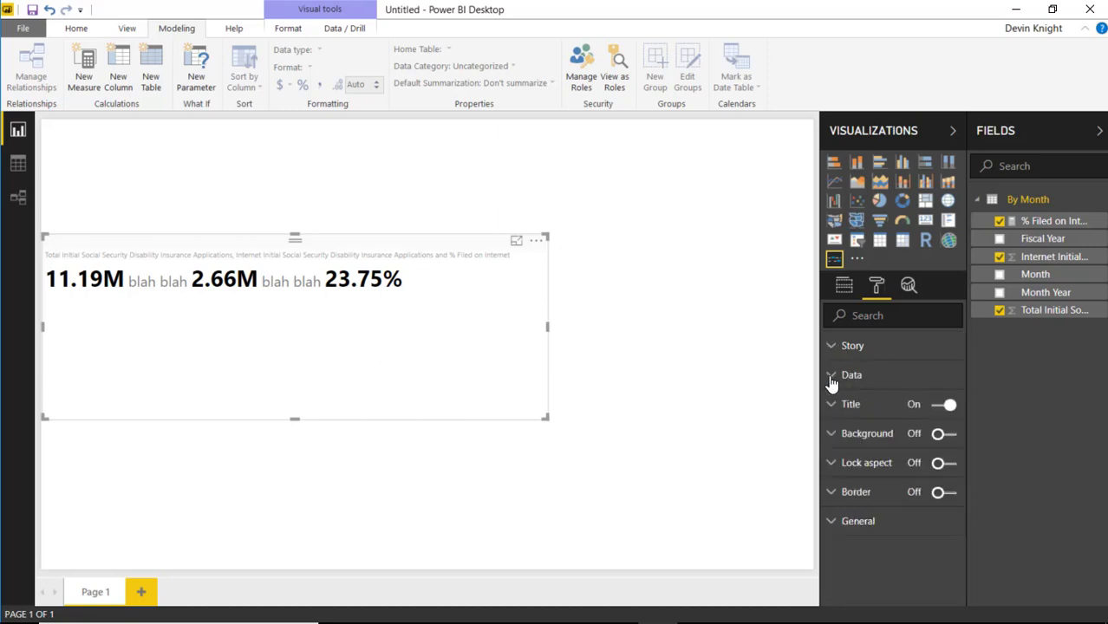
# Confirm the Data section's replace value is a single #
pyautogui.click(833, 378)
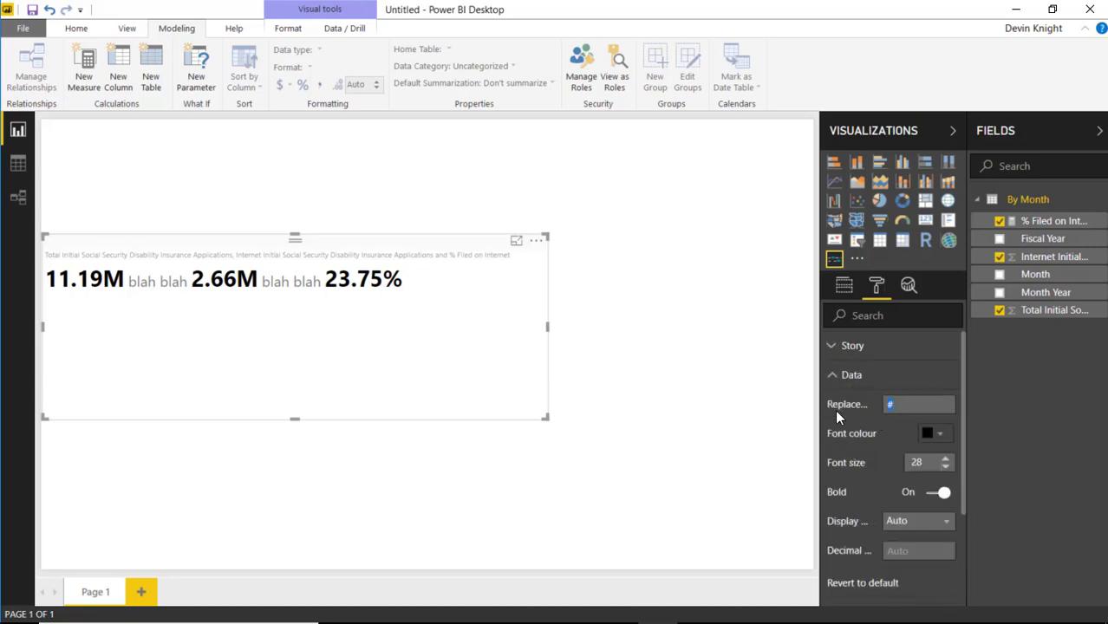
pyautogui.press('BackSpace')
pyautogui.write('#&')
pyautogui.press('BackSpace')
pyautogui.click(837, 380)
pyautogui.click(832, 348)
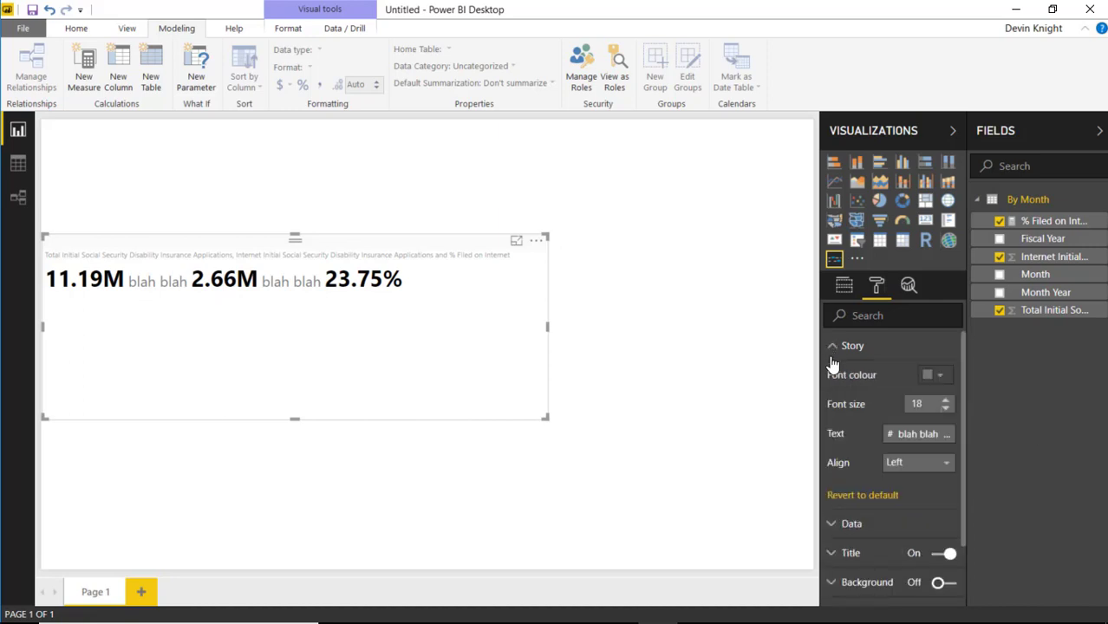
pyautogui.click(910, 434)
# Replace the story text with 'A total of # initial Social Security Disability applications were filed of which # were filed on the internet. Make up #.'
pyautogui.press('BackSpace')
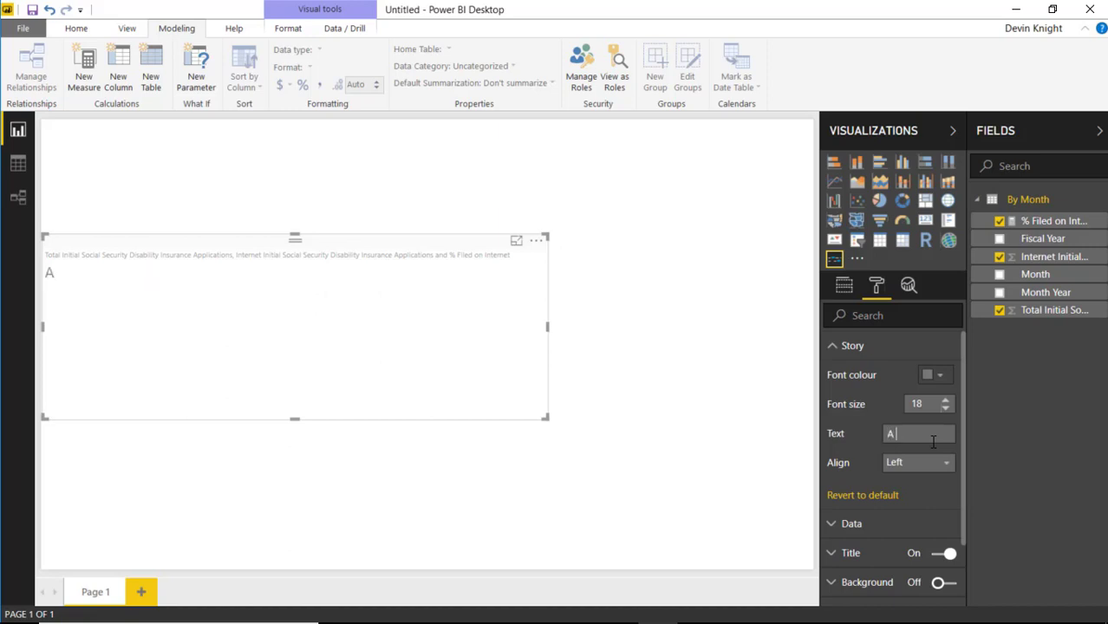
pyautogui.write('A total of #')
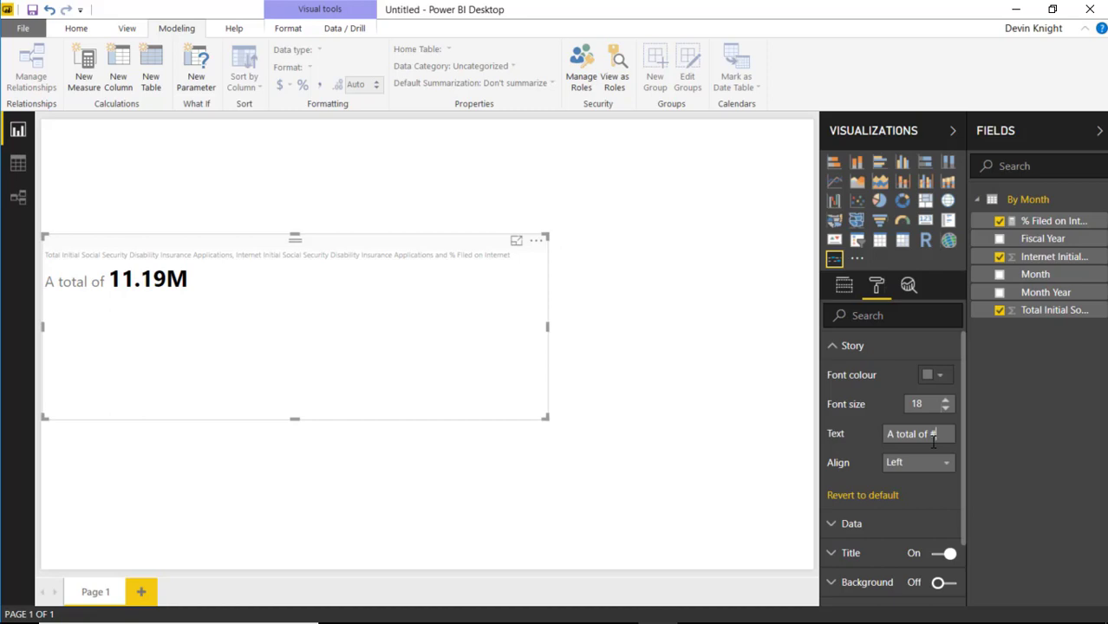
pyautogui.write('initial Social S')
pyautogui.write('ecurity Dis')
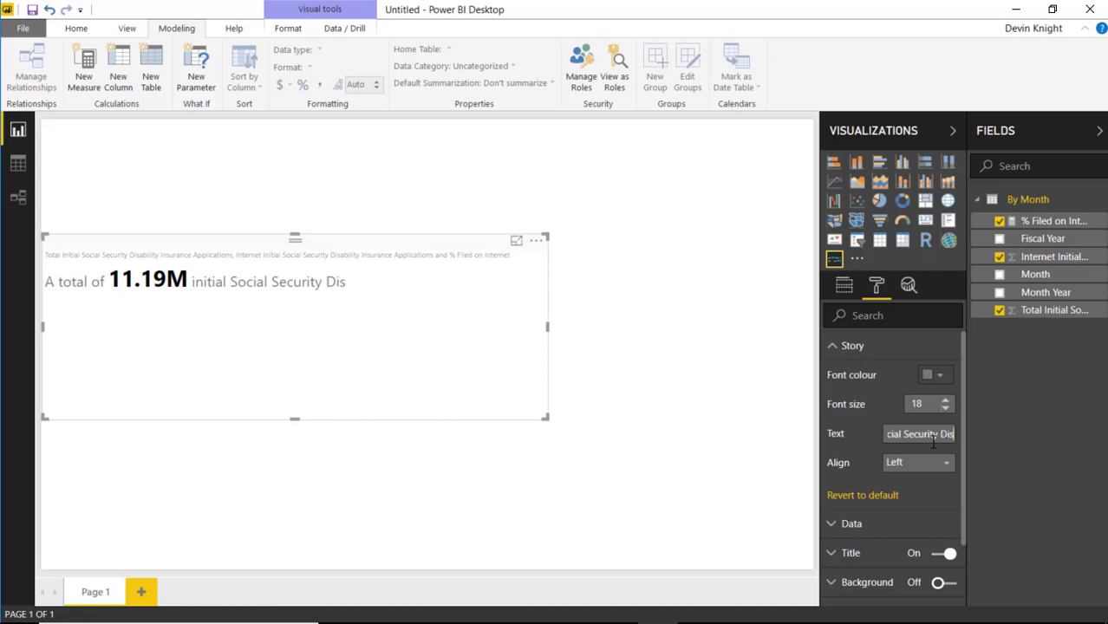
pyautogui.write('ability applica')
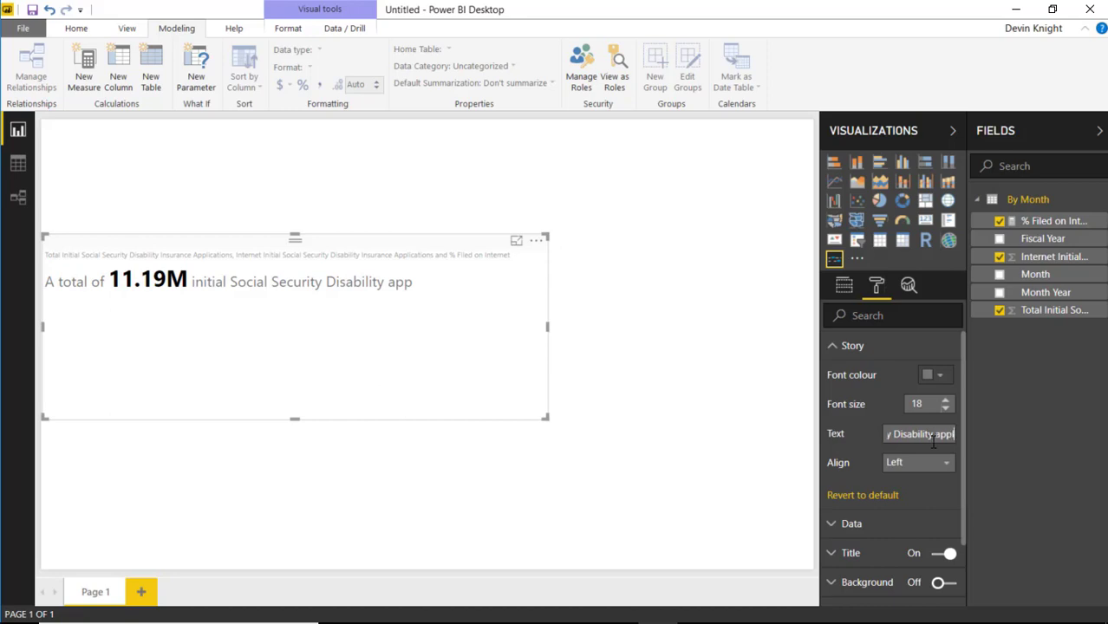
pyautogui.write('tions were')
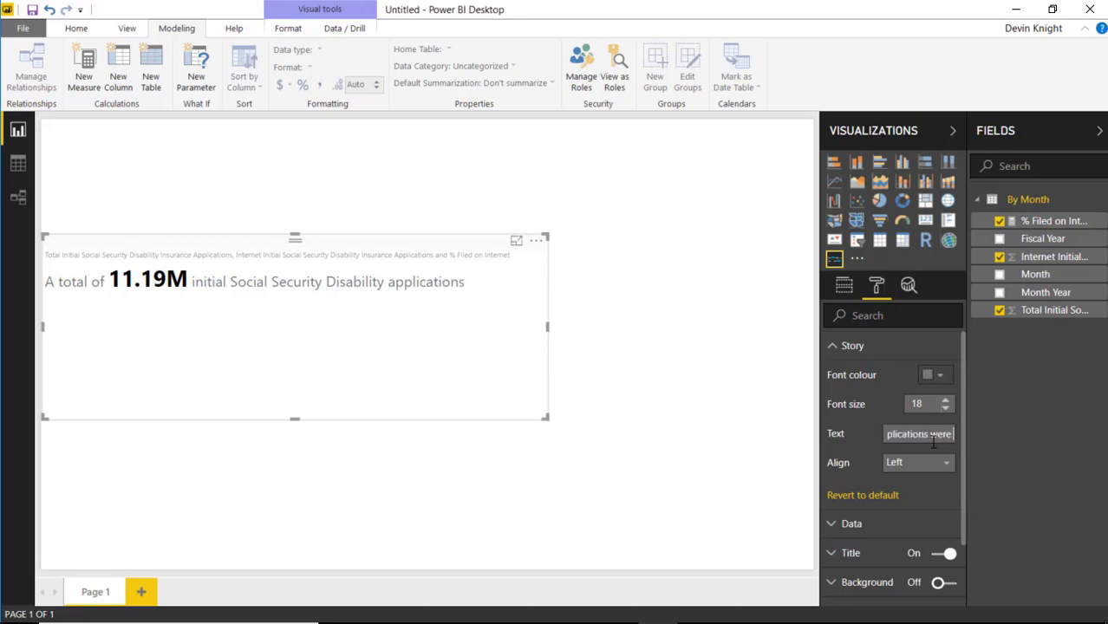
pyautogui.write(' filed of wh')
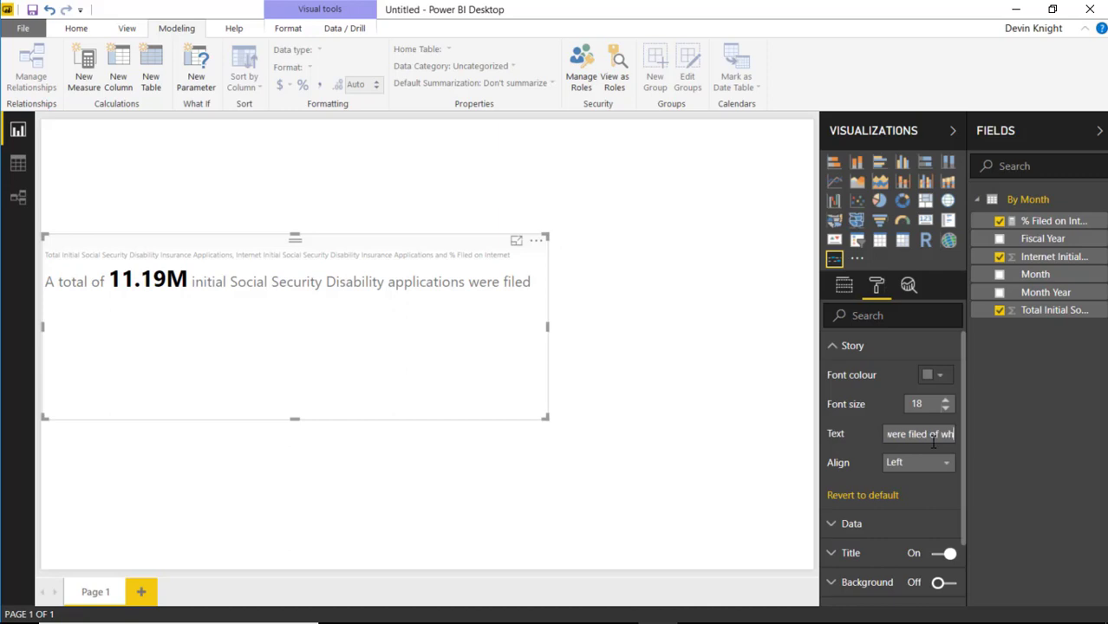
pyautogui.write('ich #')
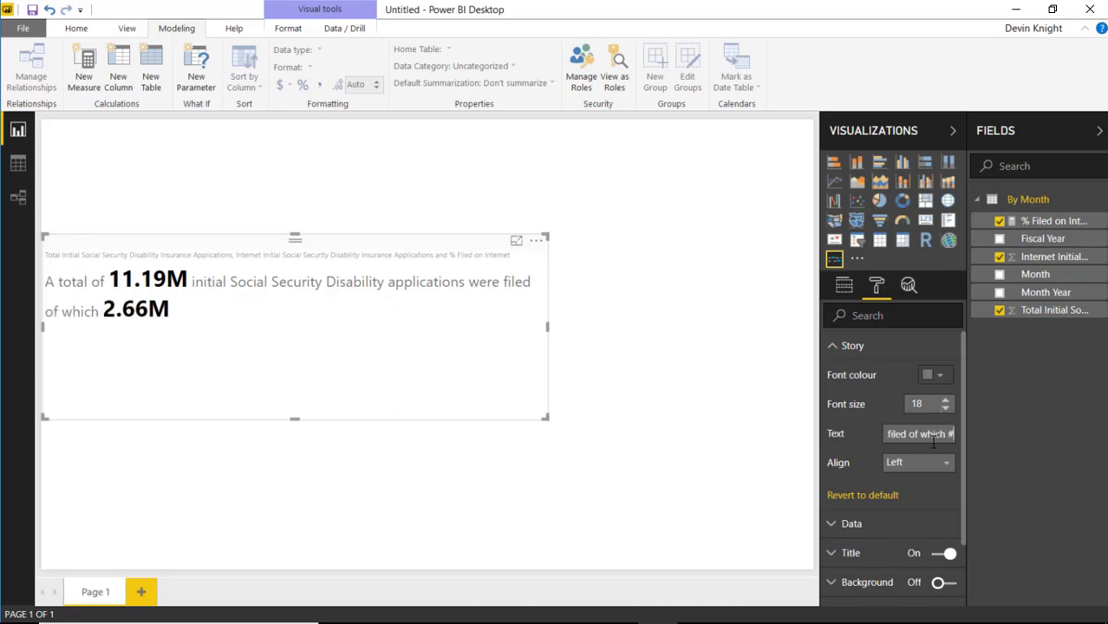
pyautogui.write(' were filed on the inter')
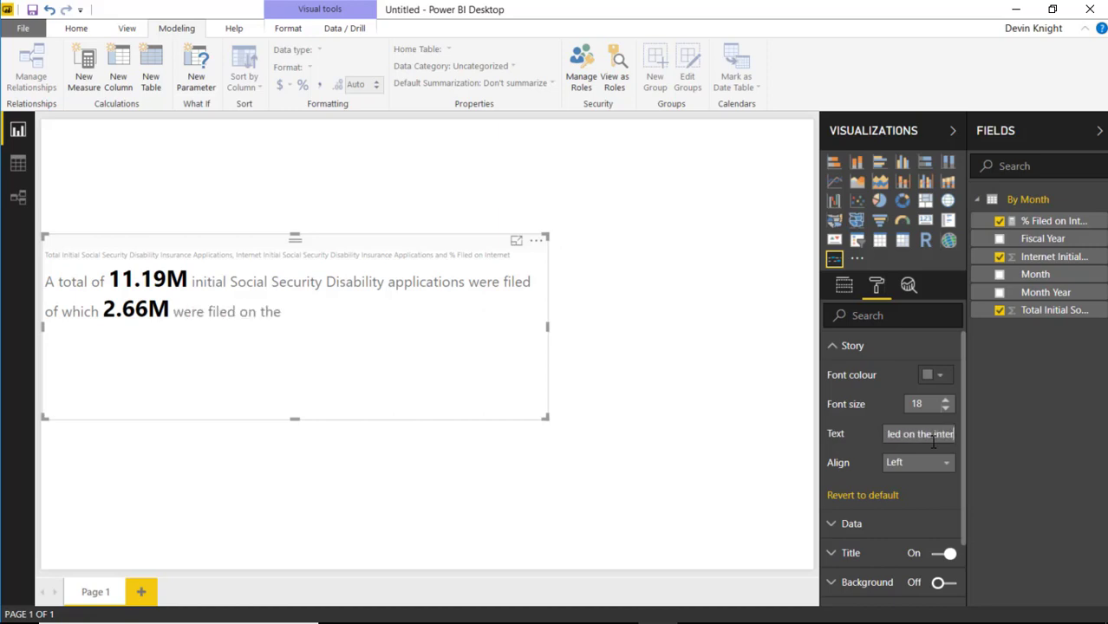
pyautogui.write('net. Make up')
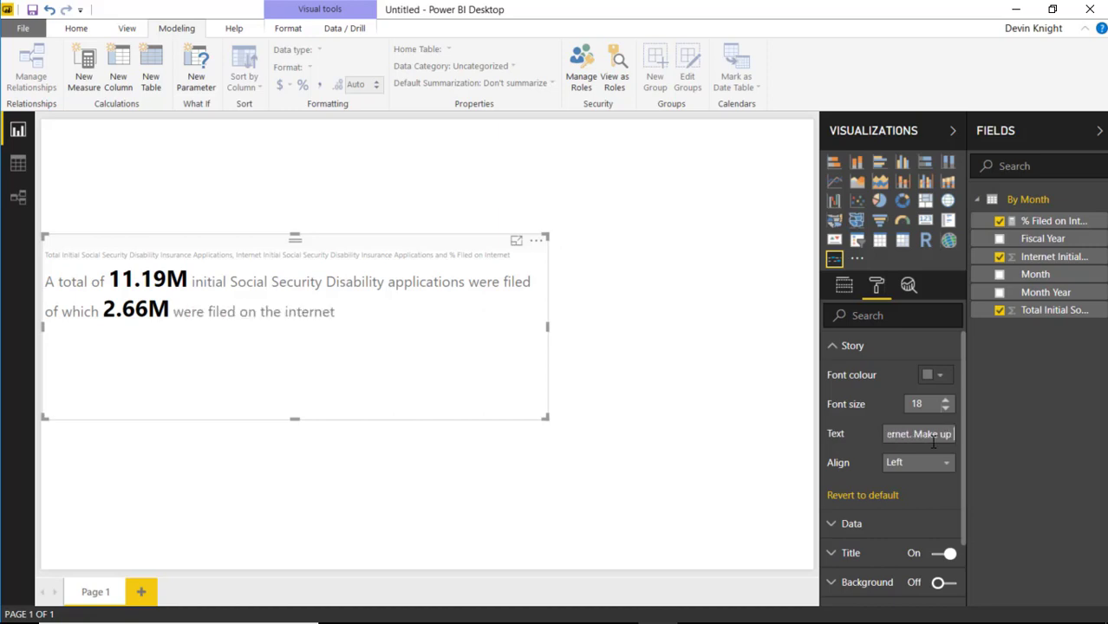
pyautogui.write(' #')
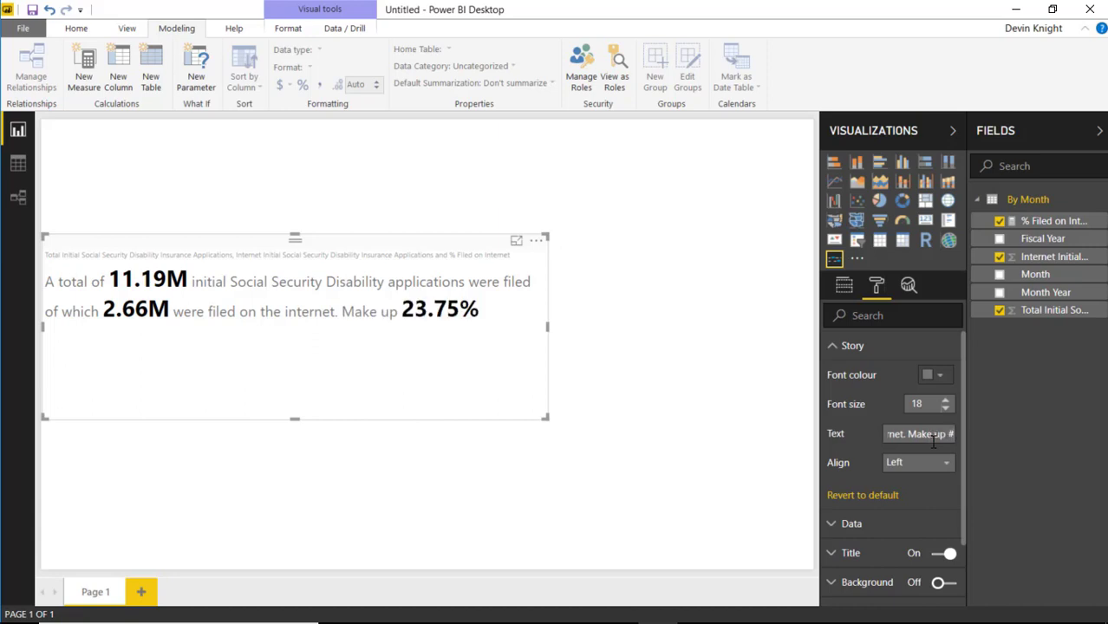
pyautogui.write('.')
# Make the story text black at font size 20
pyautogui.click(936, 378)
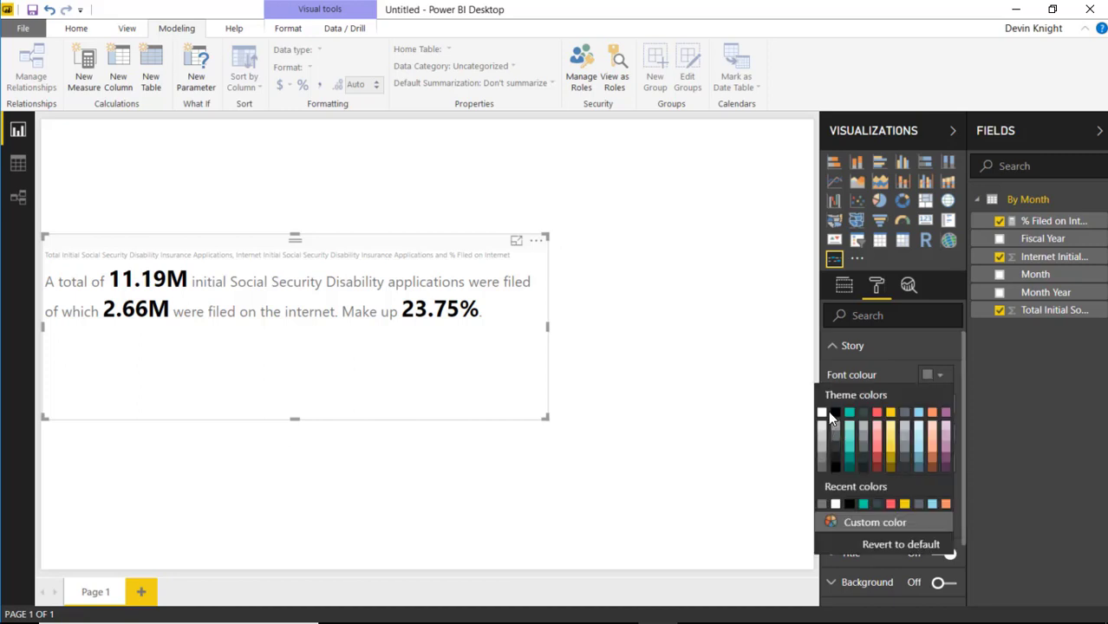
pyautogui.click(834, 414)
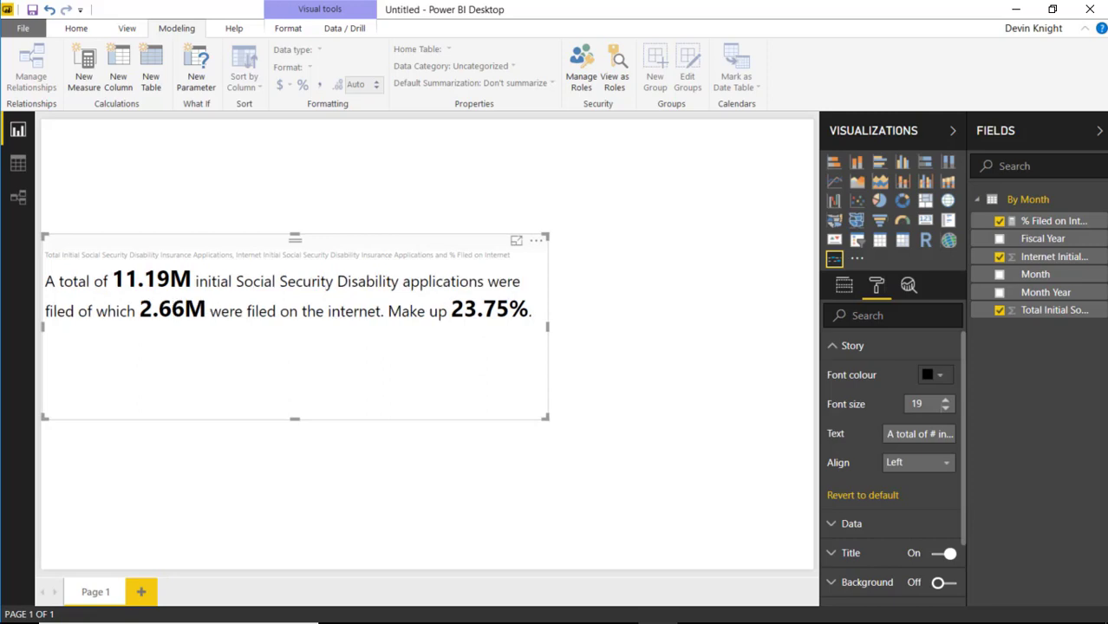
pyautogui.click(945, 399)
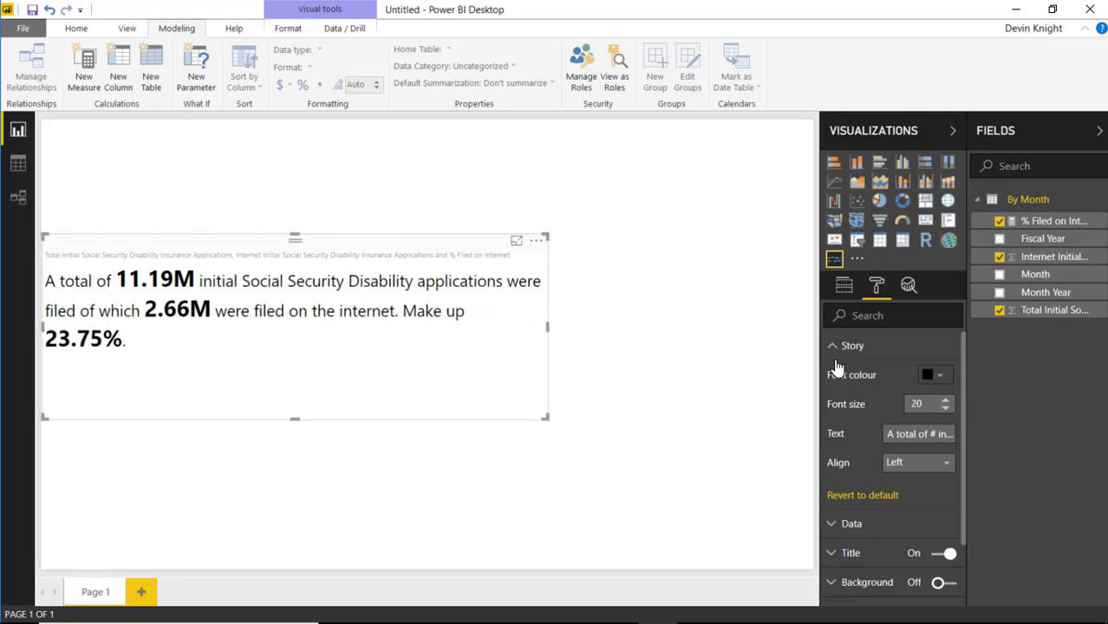
# Try centre and right alignment, settle on left, and widen the visual to two lines
pyautogui.click(928, 465)
pyautogui.click(917, 496)
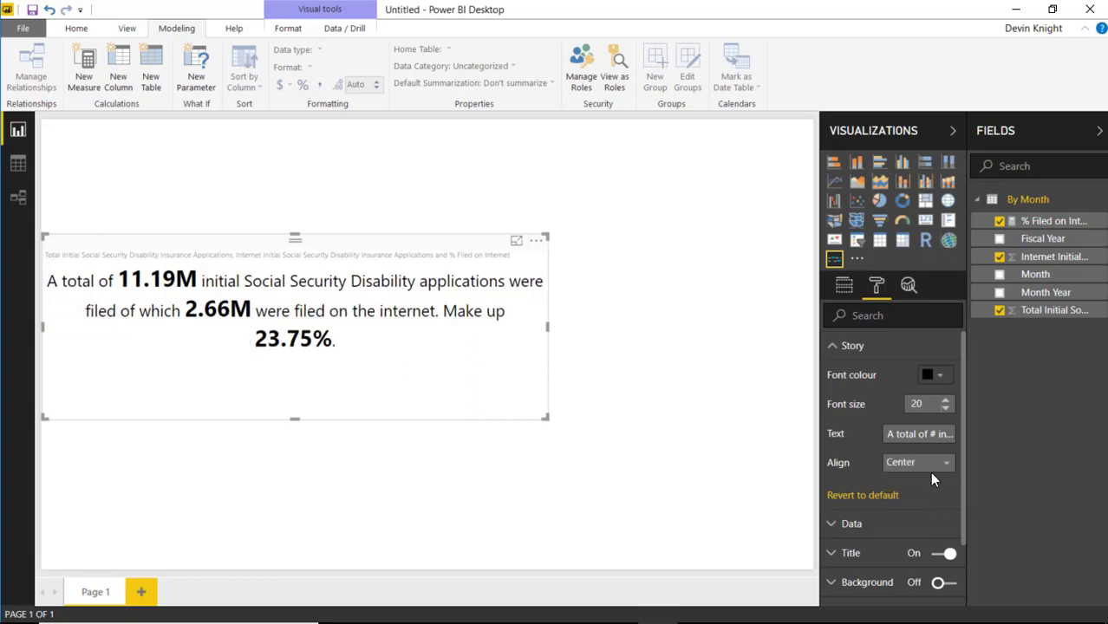
pyautogui.click(932, 463)
pyautogui.click(929, 516)
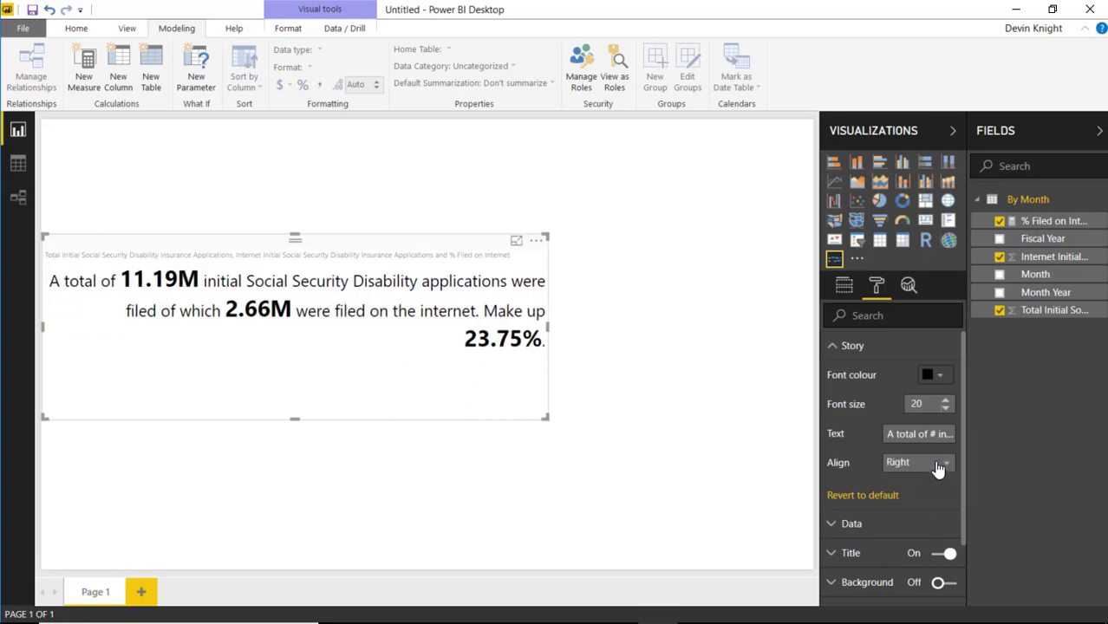
pyautogui.click(937, 468)
pyautogui.click(908, 479)
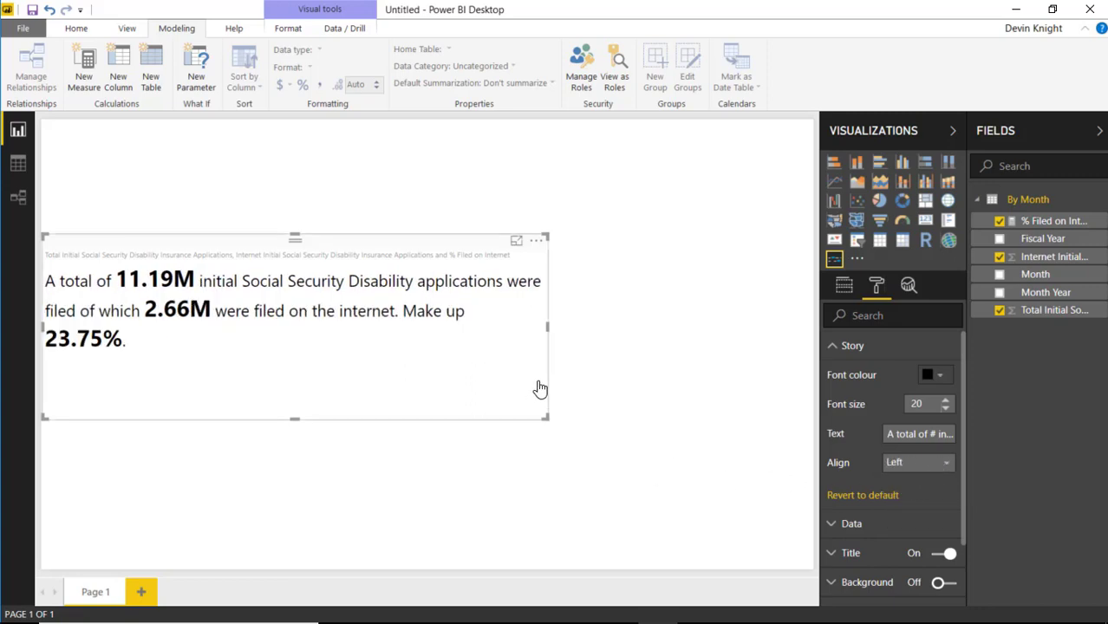
pyautogui.moveTo(548, 334); pyautogui.dragTo(559, 328)
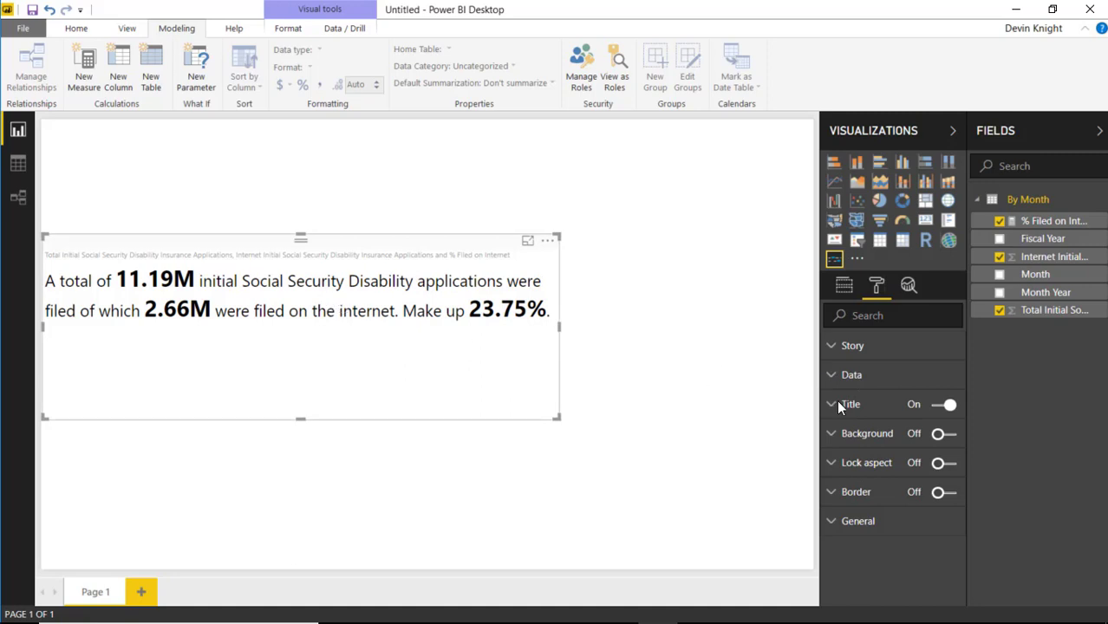
# Set the story's numbers to a custom bright red at font size 29
pyautogui.click(843, 378)
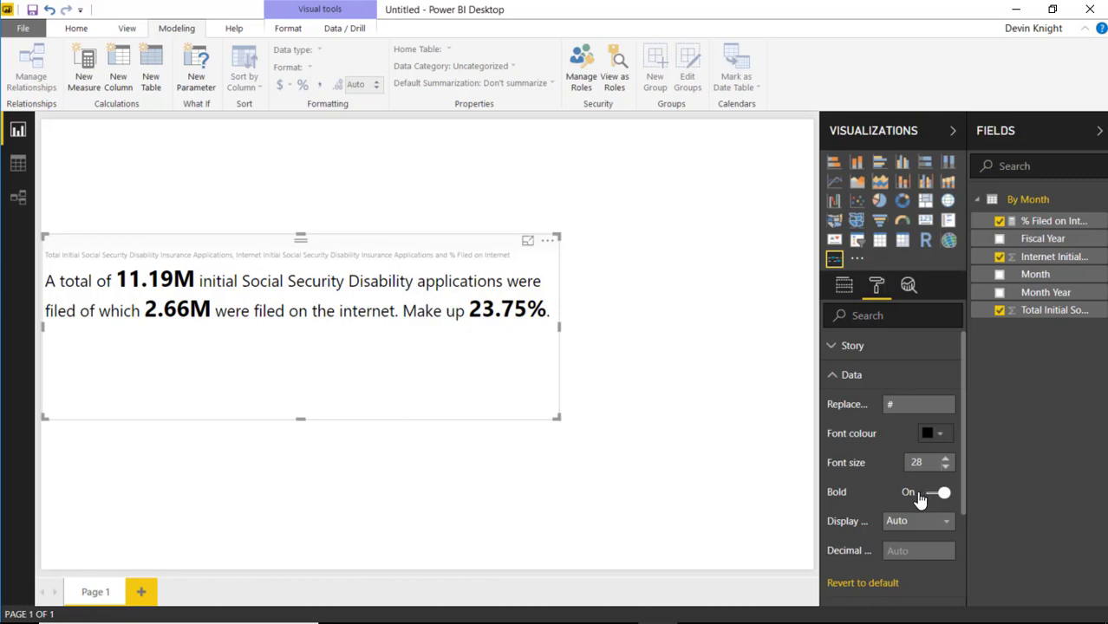
pyautogui.click(938, 438)
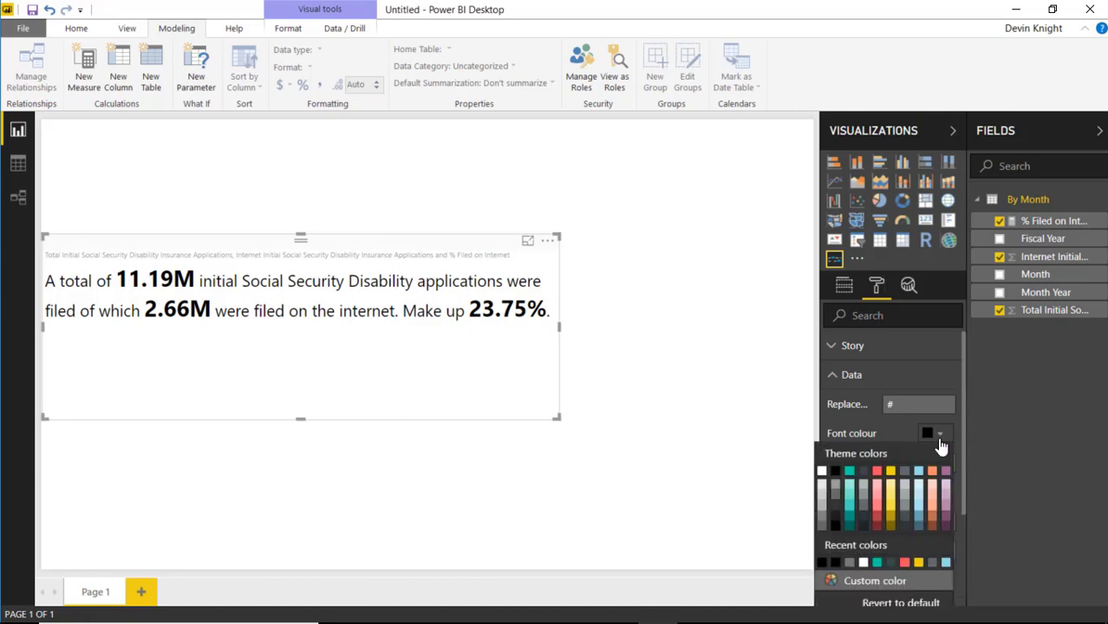
pyautogui.click(875, 499)
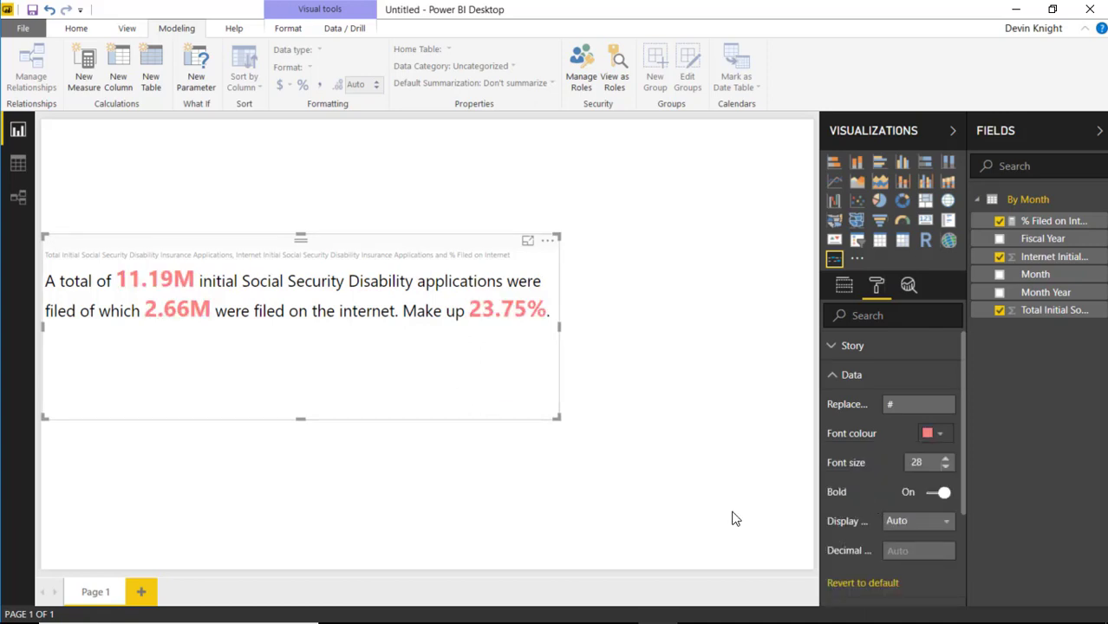
pyautogui.click(936, 436)
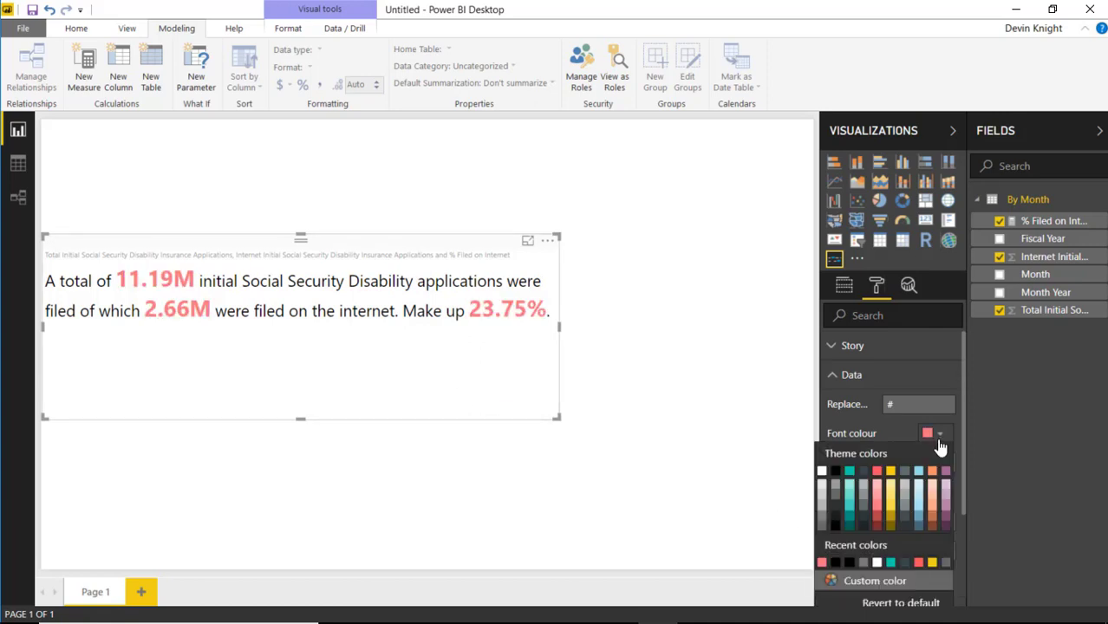
pyautogui.click(851, 583)
pyautogui.click(816, 506)
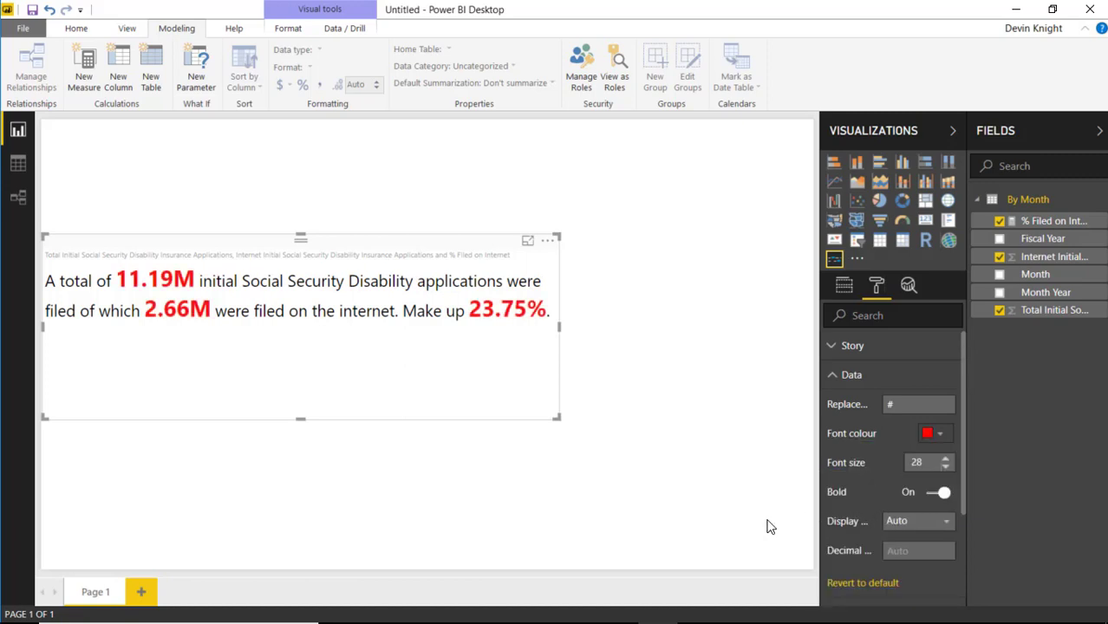
pyautogui.click(945, 457)
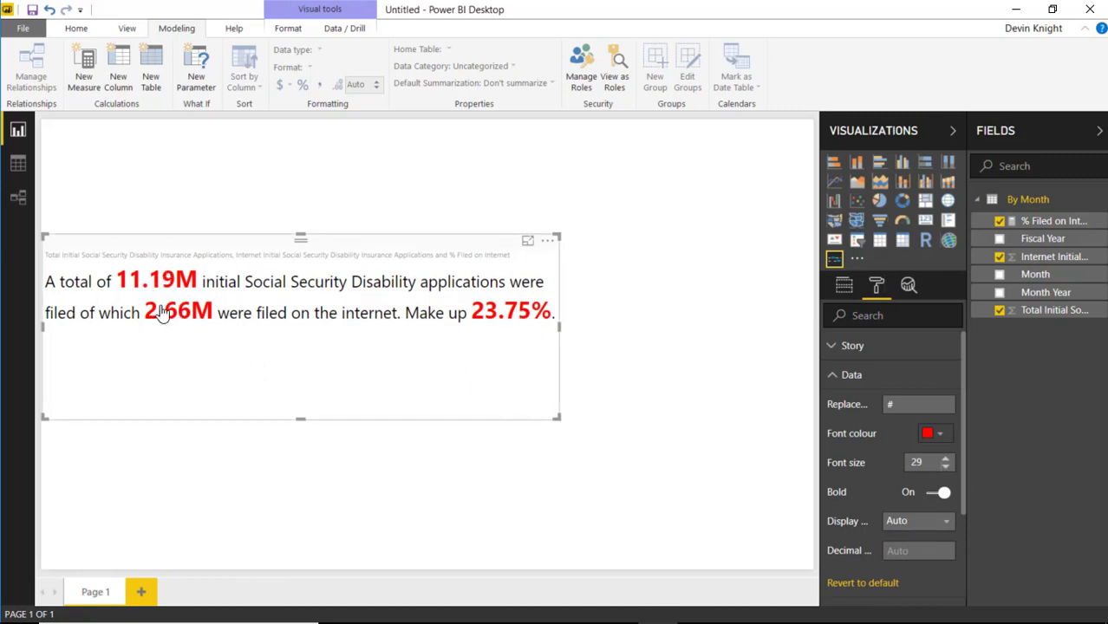
# Shorten the story visual to fit its text and turn its title off
pyautogui.moveTo(296, 421); pyautogui.dragTo(279, 350)
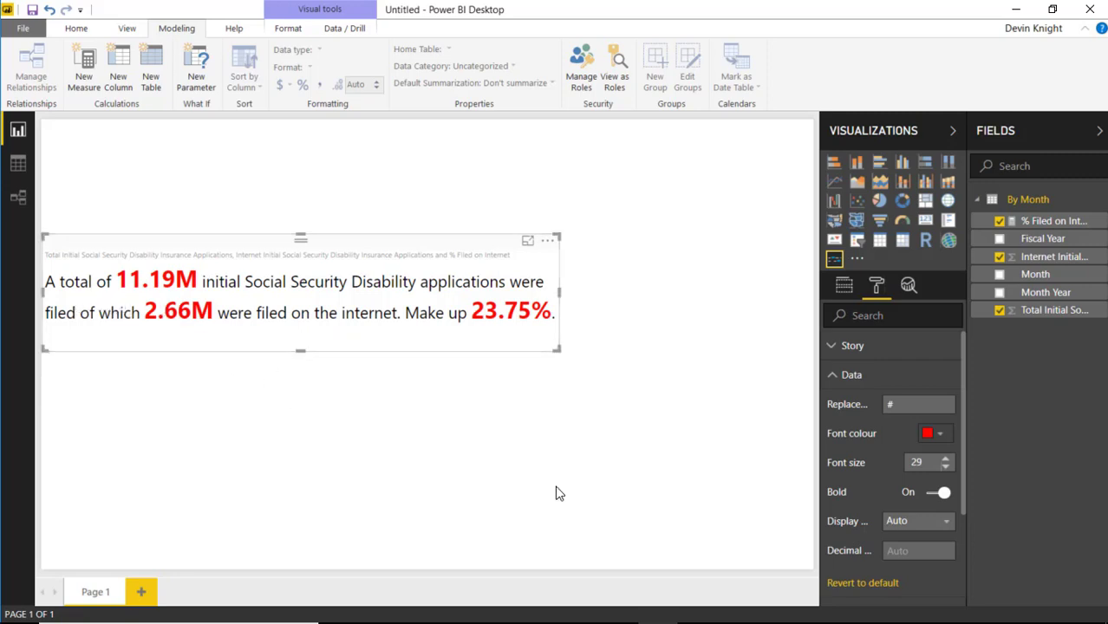
pyautogui.click(832, 379)
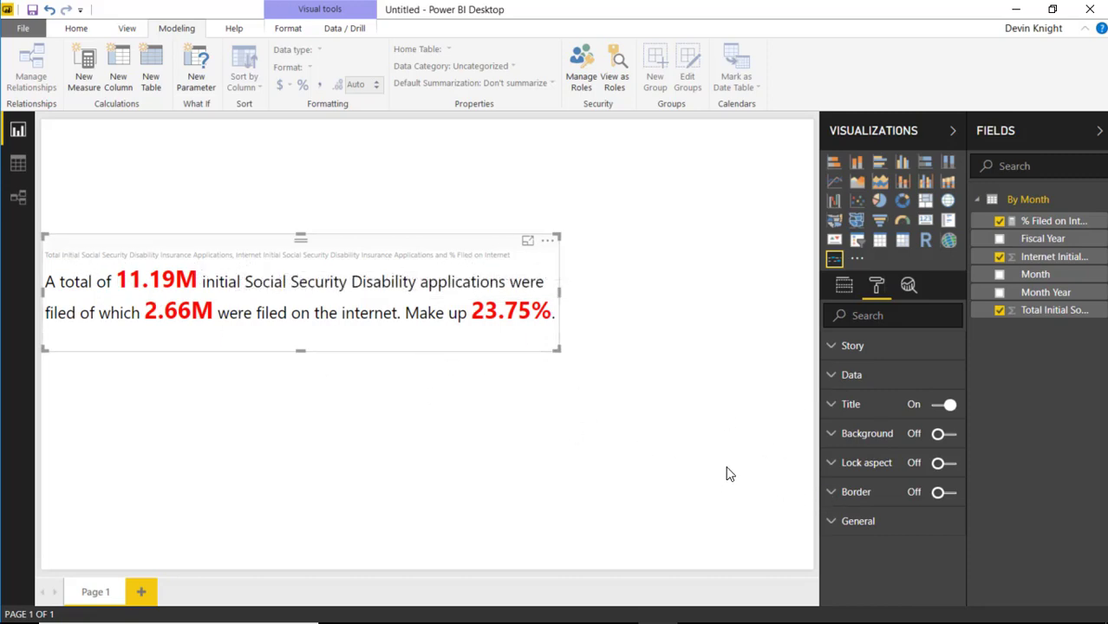
pyautogui.click(943, 406)
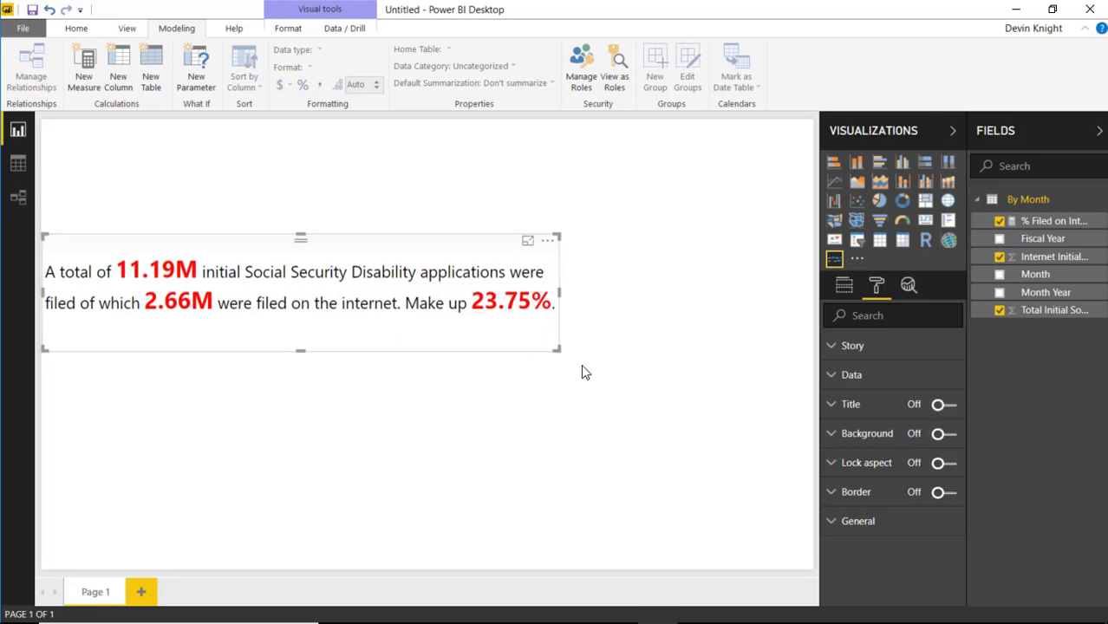
pyautogui.click(648, 250)
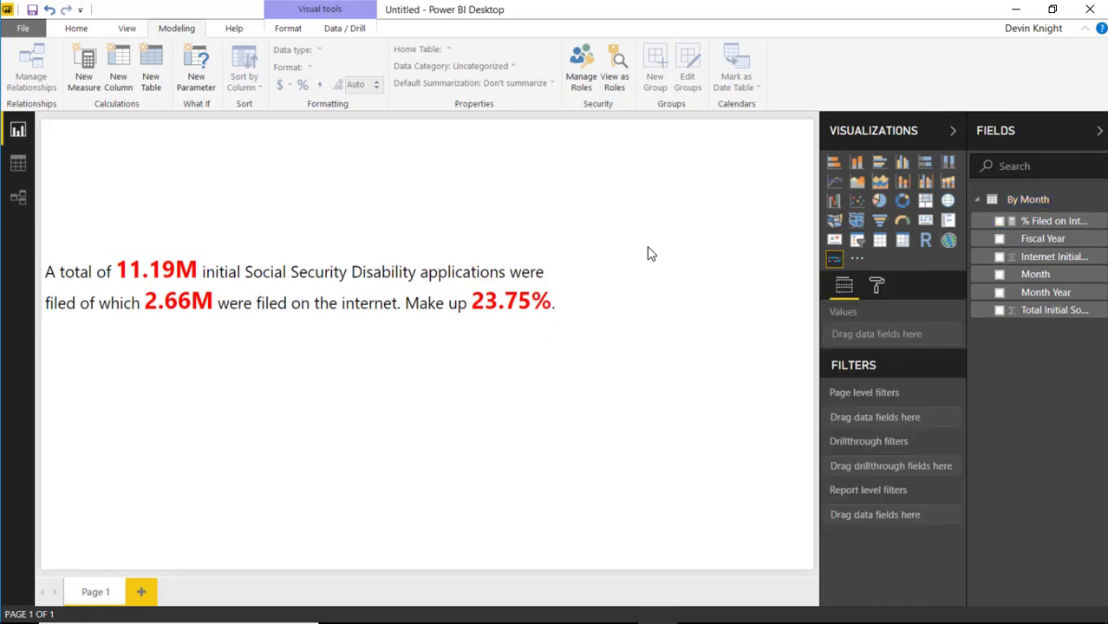
# Add a Month Year slicer at the page's right, shaped tall and narrow
pyautogui.click(856, 240)
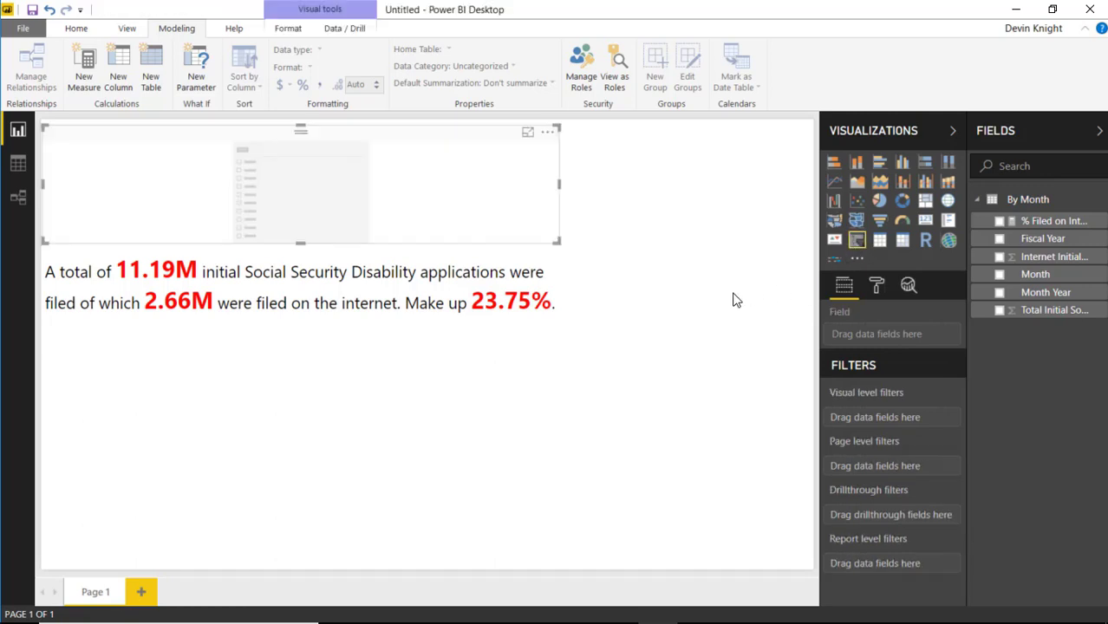
pyautogui.click(999, 293)
pyautogui.moveTo(354, 148); pyautogui.dragTo(642, 154)
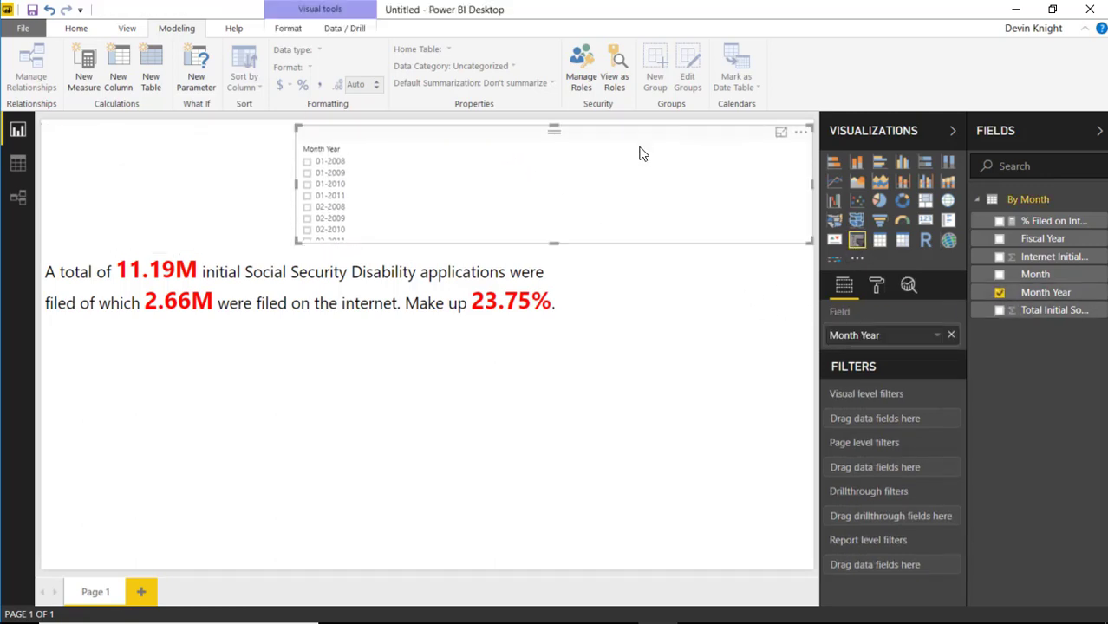
pyautogui.moveTo(294, 244); pyautogui.dragTo(667, 277)
pyautogui.click(668, 279)
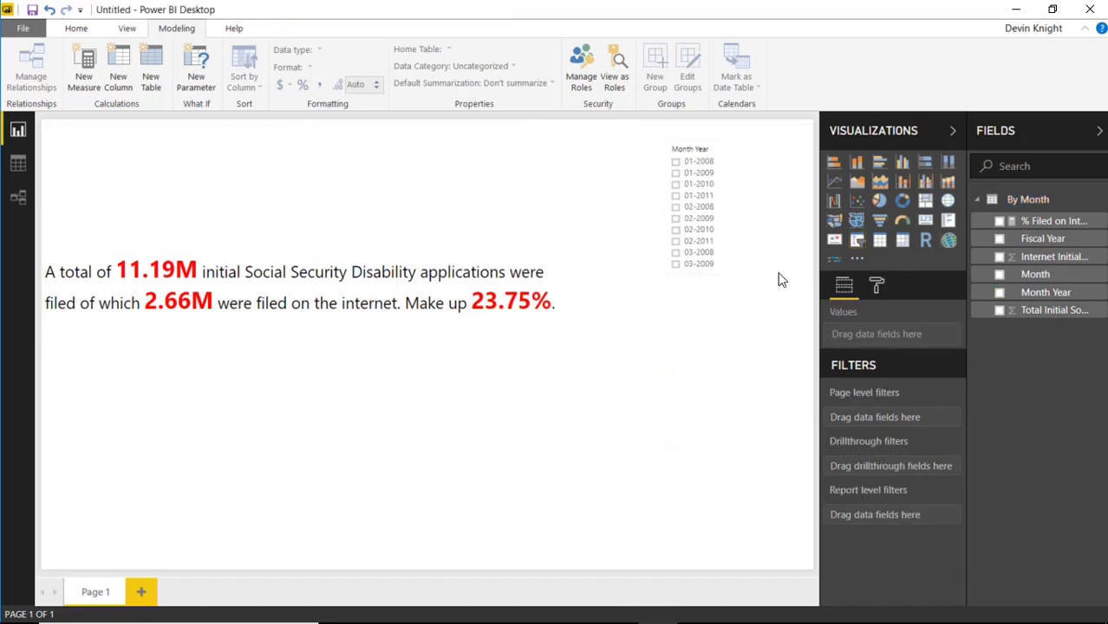
# Raise the slicer's item text size to 14, keeping the Month Year header shown
pyautogui.click(712, 143)
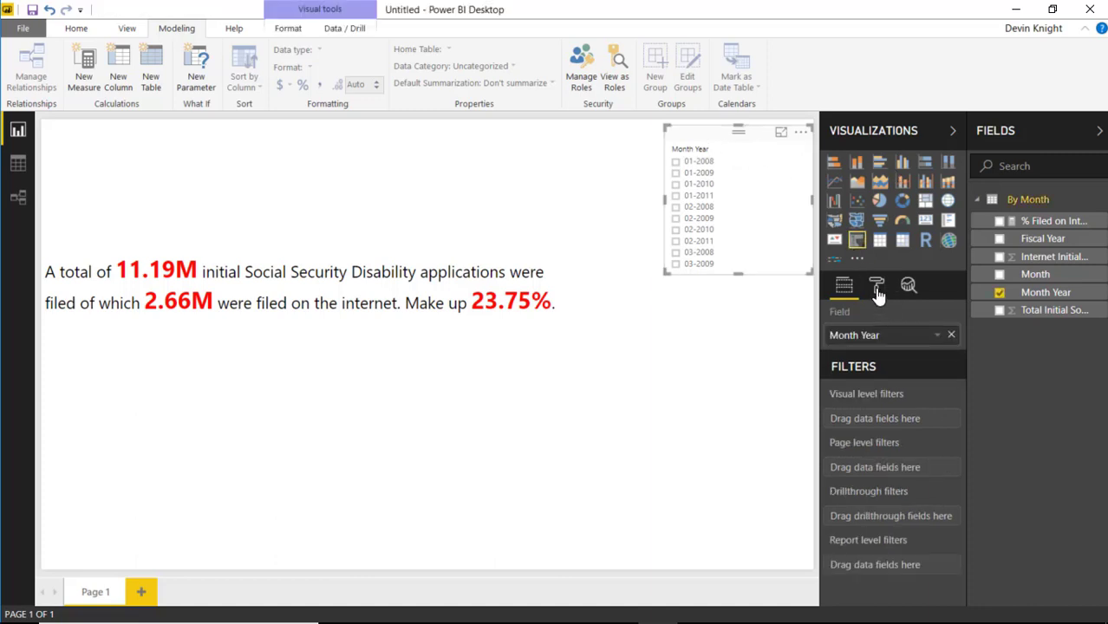
pyautogui.click(877, 286)
pyautogui.click(882, 318)
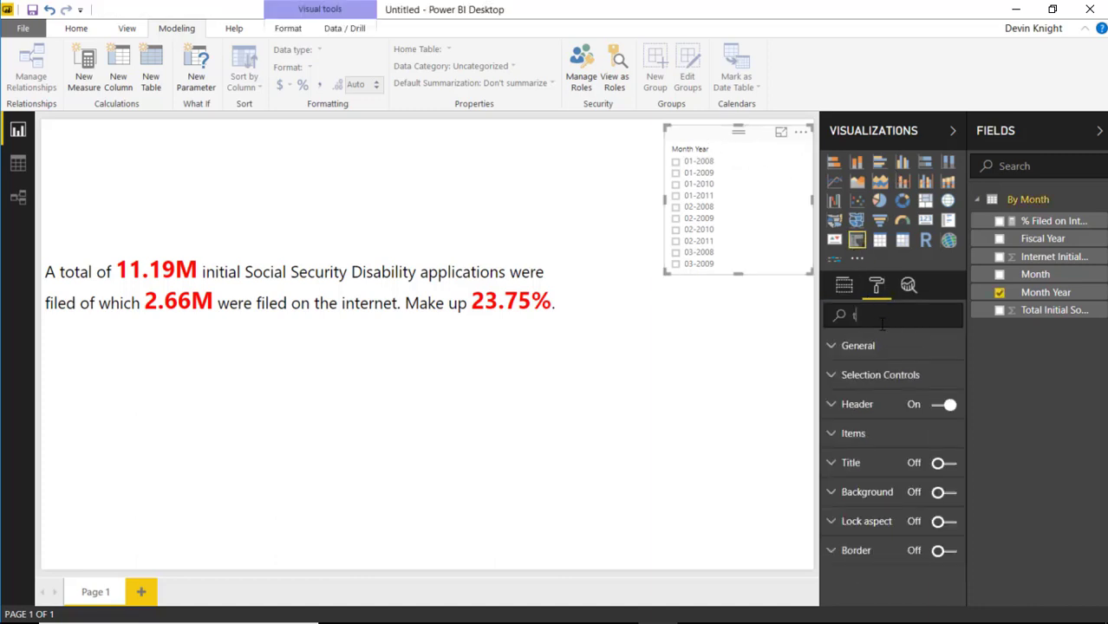
pyautogui.write('size')
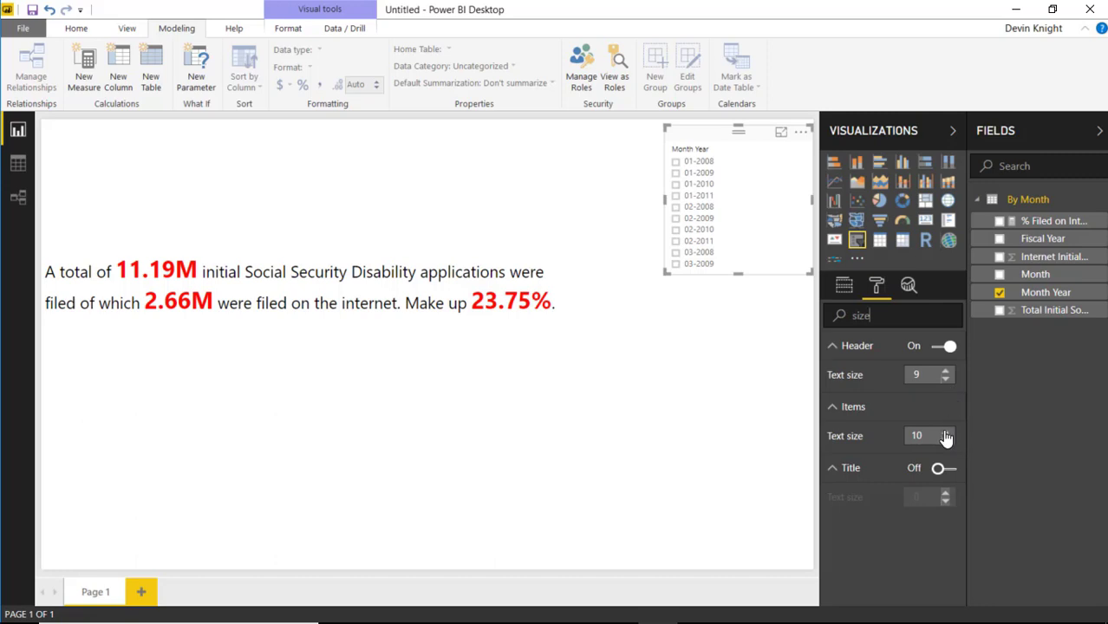
pyautogui.click(946, 432)
pyautogui.click(946, 432)
pyautogui.click(945, 431)
pyautogui.click(946, 431)
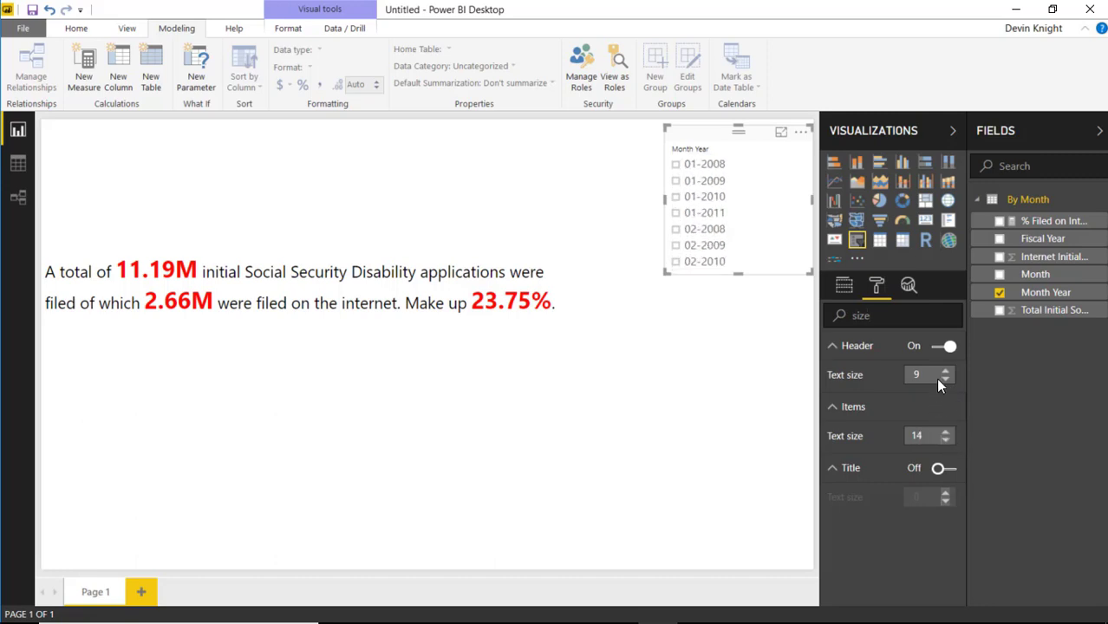
pyautogui.click(944, 346)
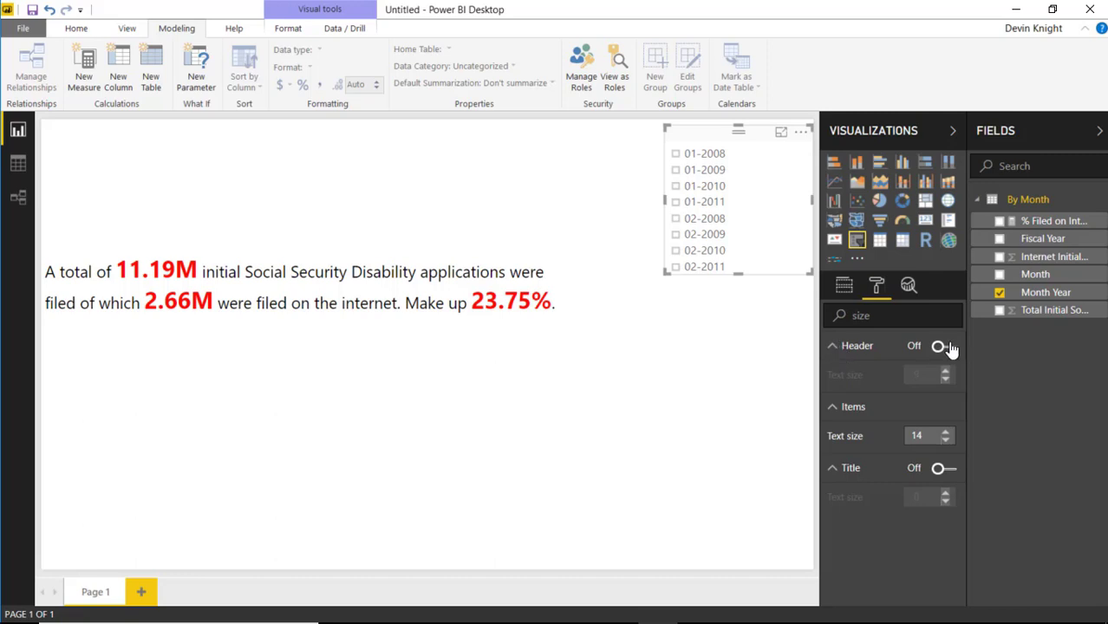
pyautogui.click(944, 346)
pyautogui.click(832, 345)
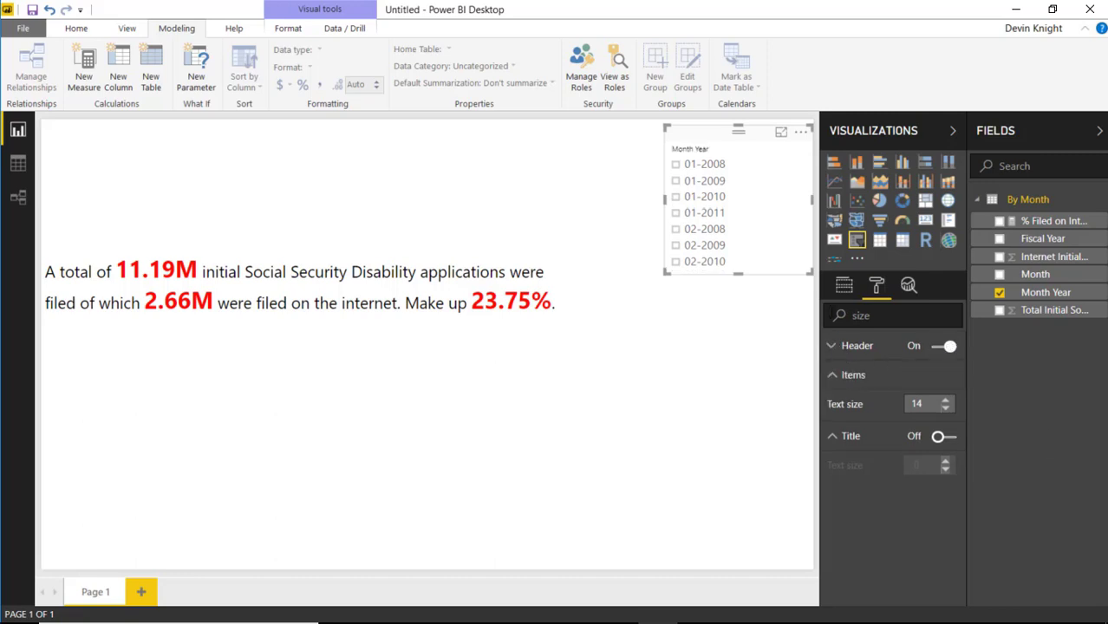
pyautogui.click(843, 293)
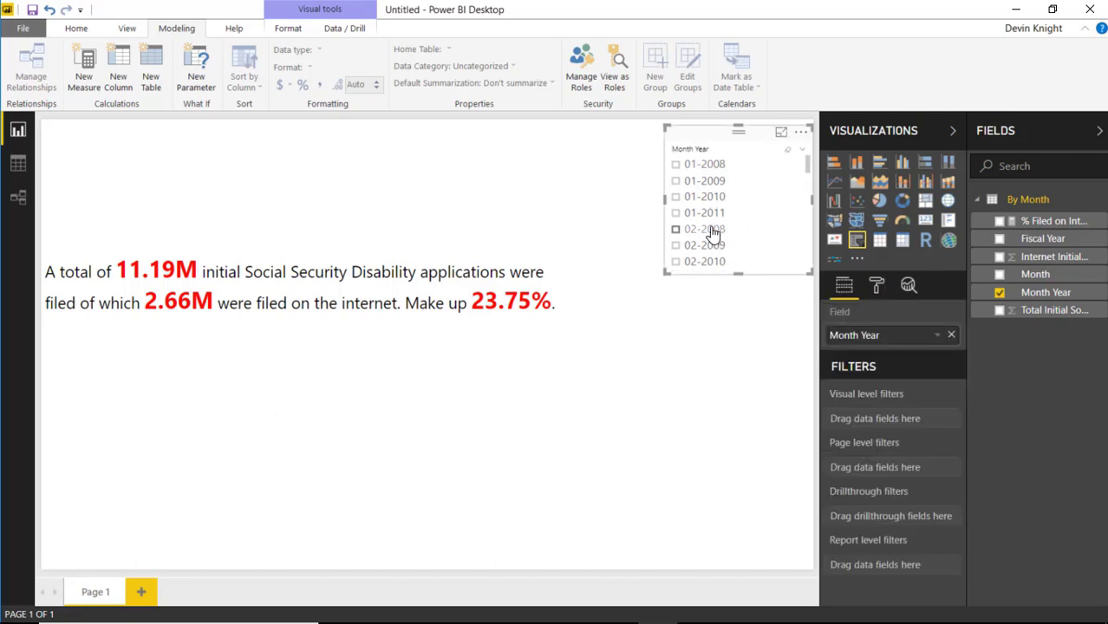
# Test the slicer on months 01-2011, 02-2008, 02-2010, 02-2009 and 01-2010
pyautogui.click(689, 212)
pyautogui.click(685, 229)
pyautogui.click(685, 261)
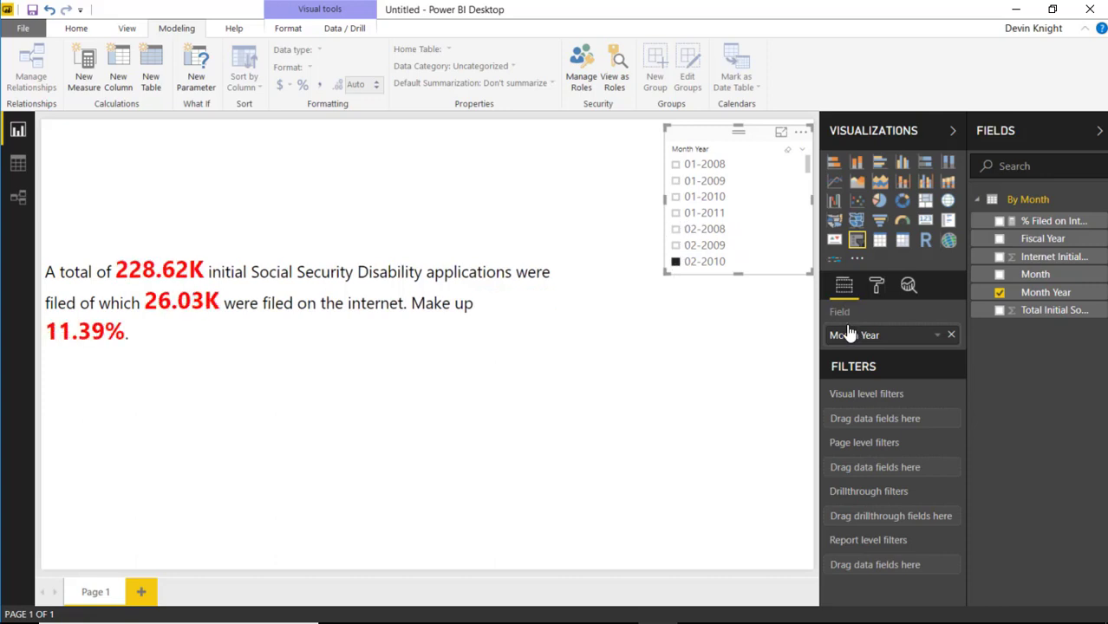
pyautogui.click(676, 244)
pyautogui.click(673, 229)
pyautogui.click(673, 212)
pyautogui.click(675, 196)
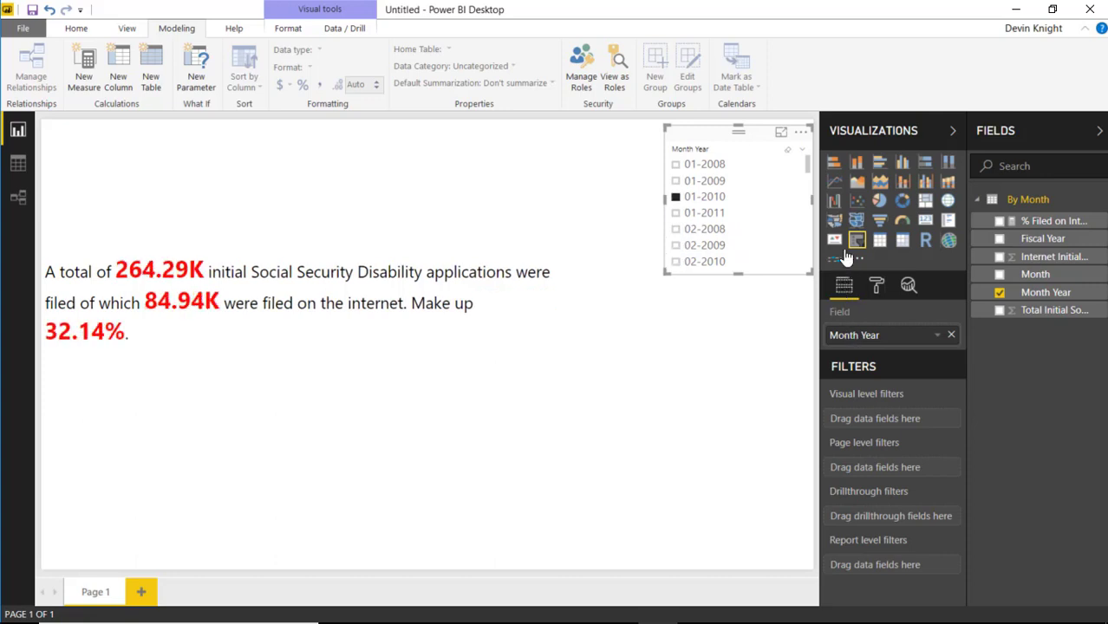
# Lengthen the slicer, test months 03-2010 through 06-2011, then clear the selection
pyautogui.moveTo(739, 275); pyautogui.dragTo(720, 422)
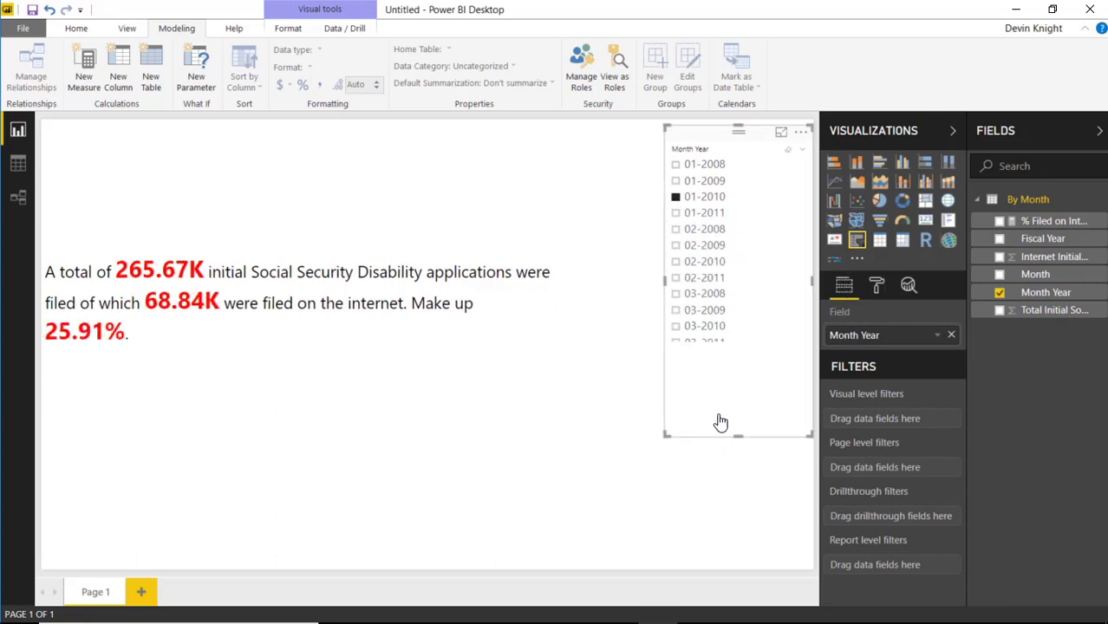
pyautogui.click(675, 326)
pyautogui.scroll(-3, 681, 356)
pyautogui.click(675, 368)
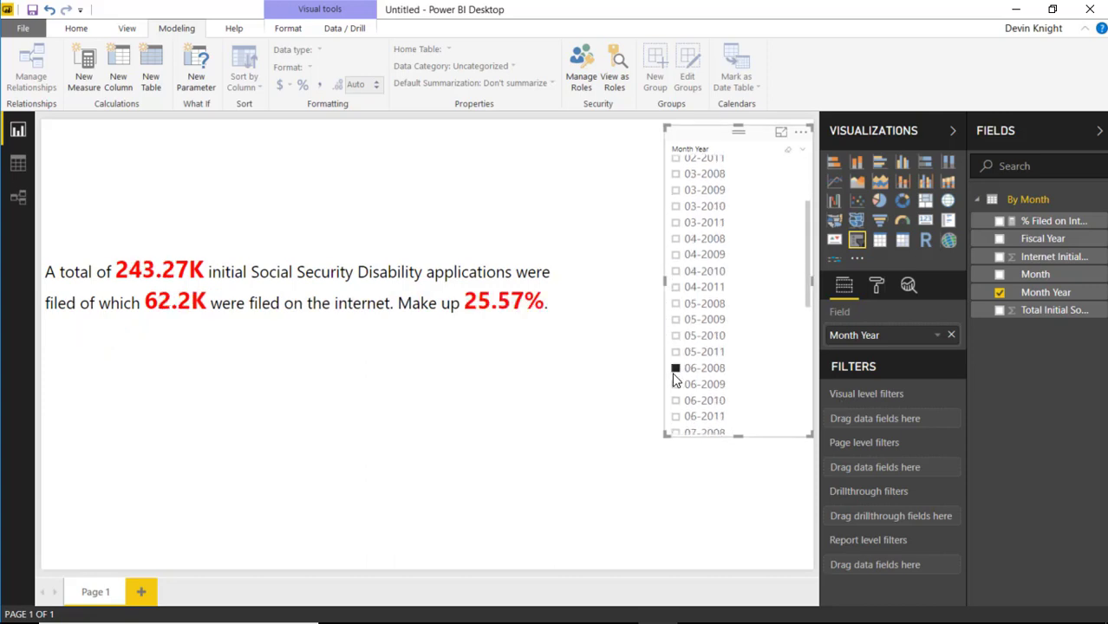
pyautogui.click(675, 384)
pyautogui.click(675, 417)
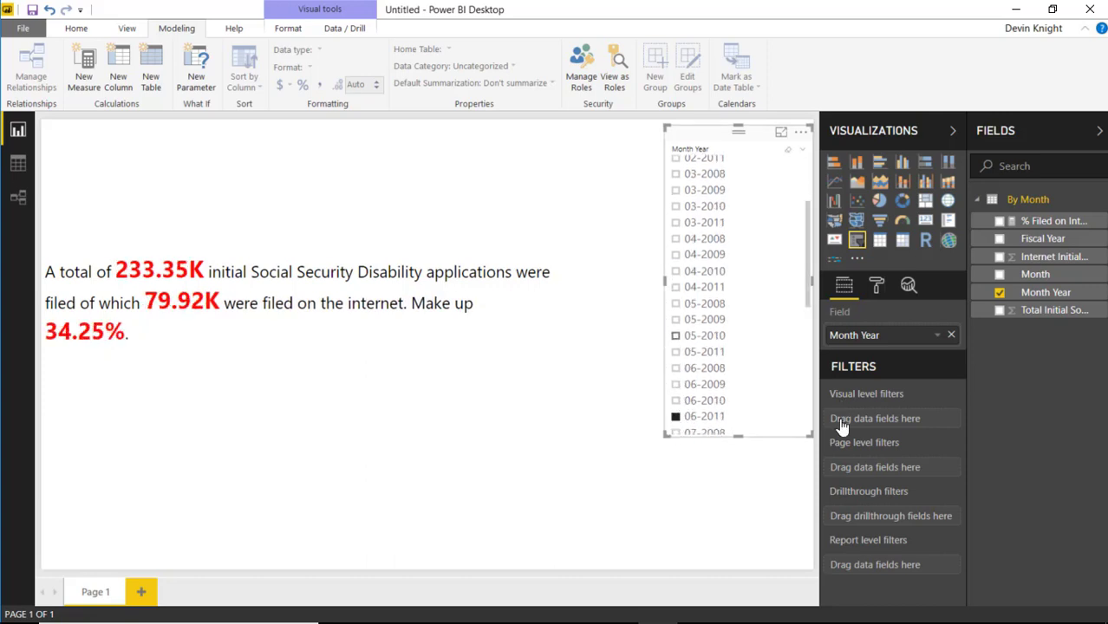
pyautogui.click(675, 335)
pyautogui.click(675, 319)
pyautogui.click(675, 304)
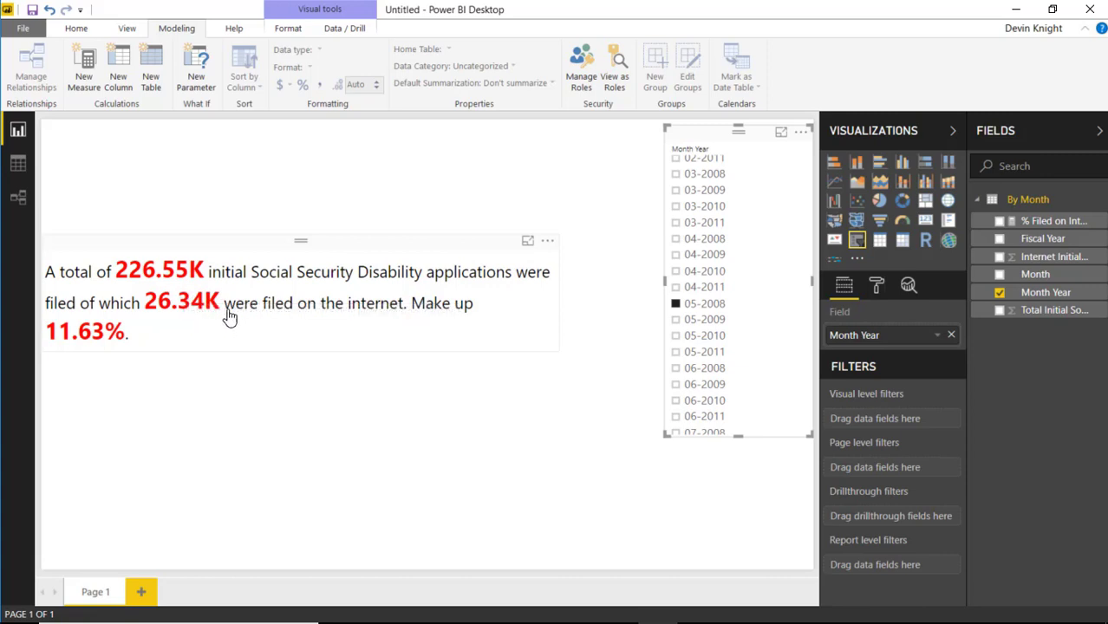
pyautogui.click(712, 312)
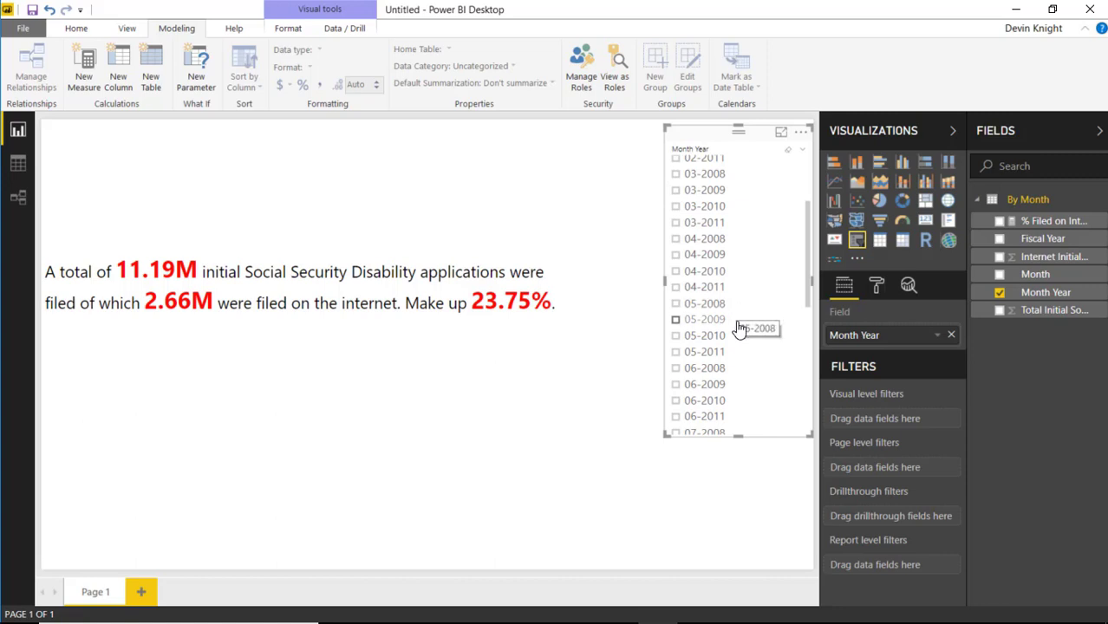
pyautogui.click(646, 261)
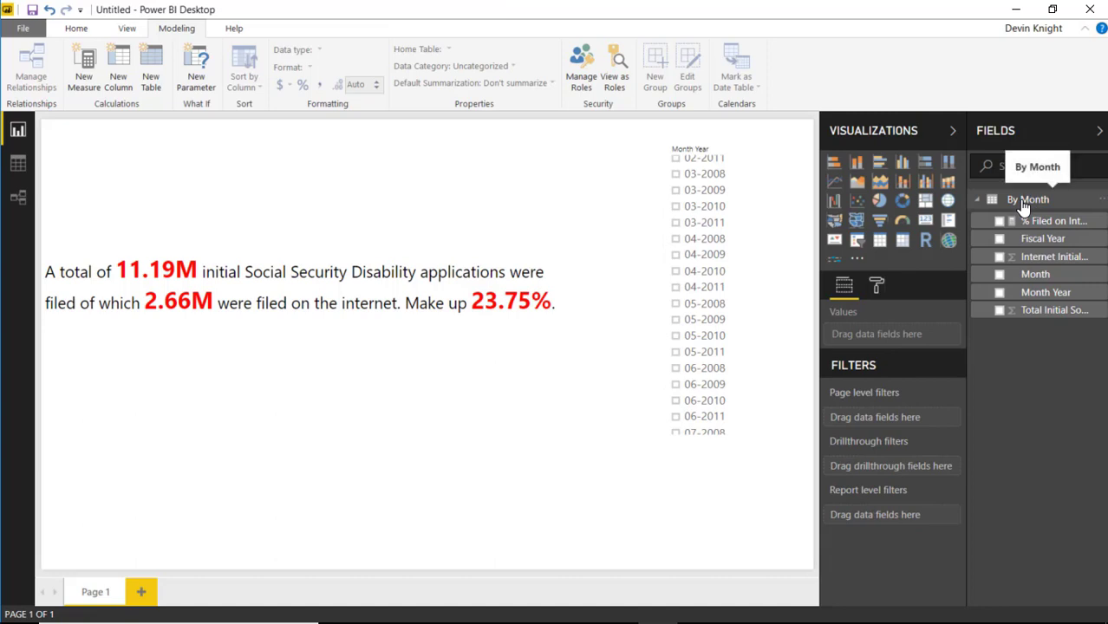
# Add a Title measure to By Month reading IF(HASONEVALUE('By Month'[Month Year]),) for now
pyautogui.rightClick(1022, 204)
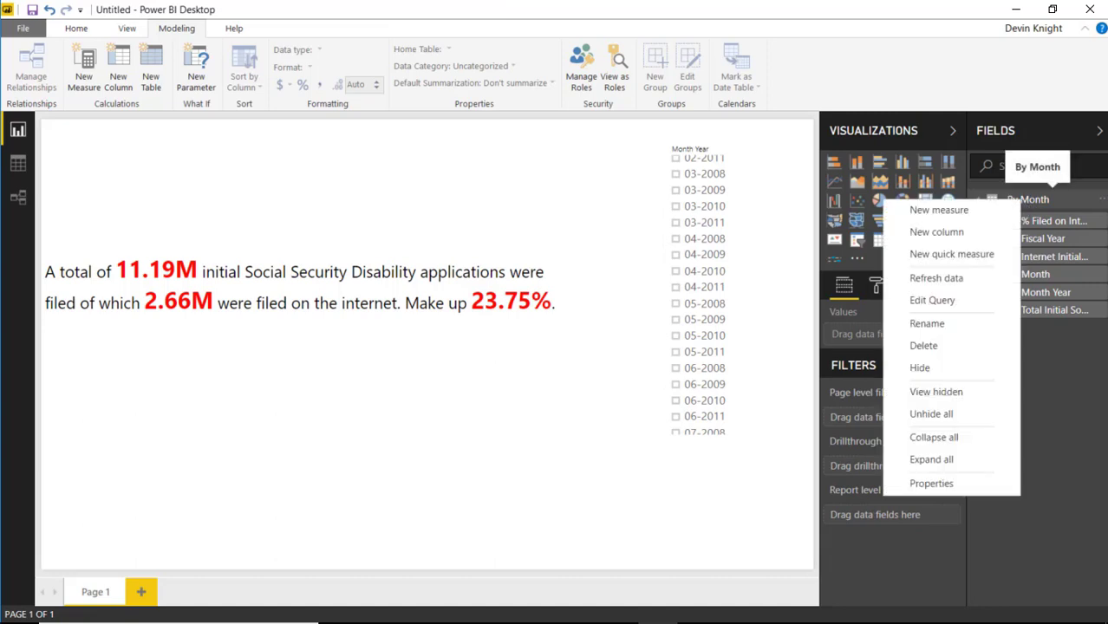
pyautogui.click(969, 211)
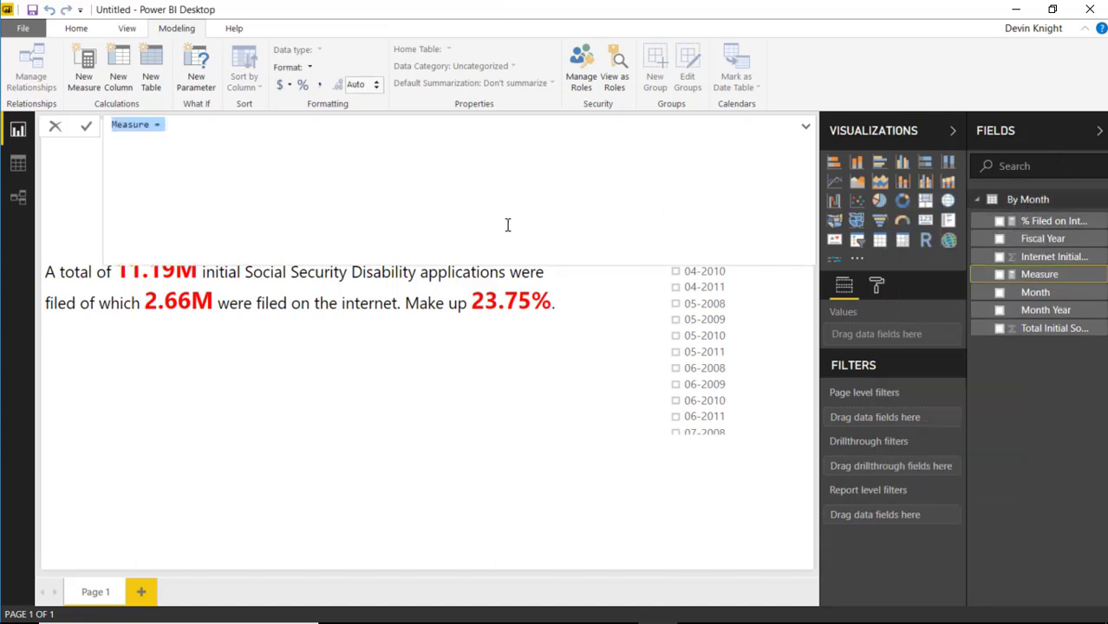
pyautogui.write('Titl')
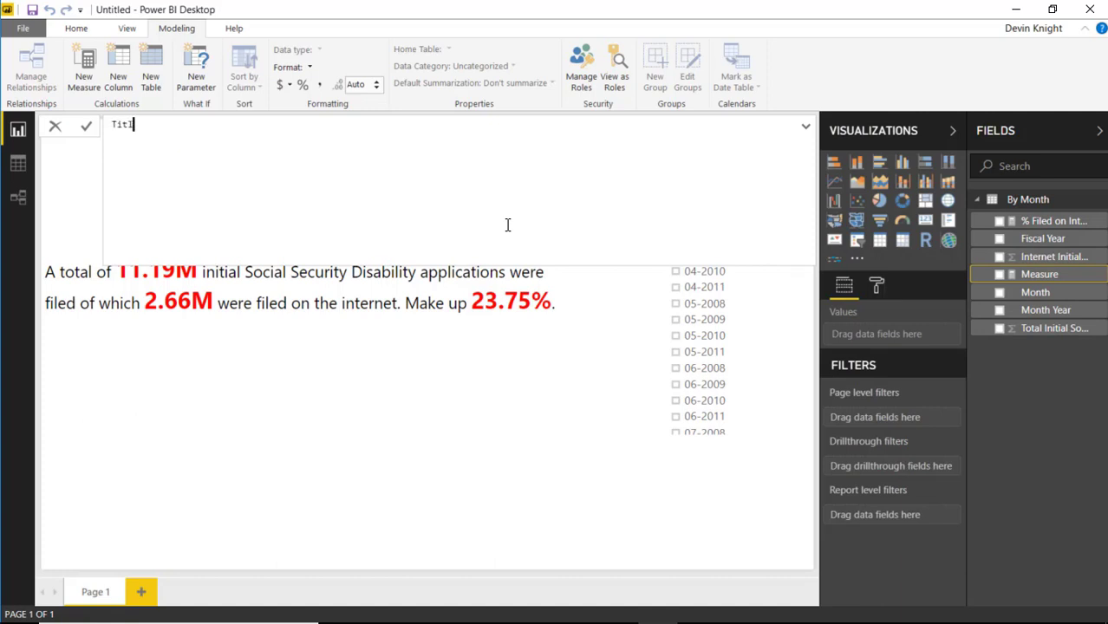
pyautogui.write('e = IF(')
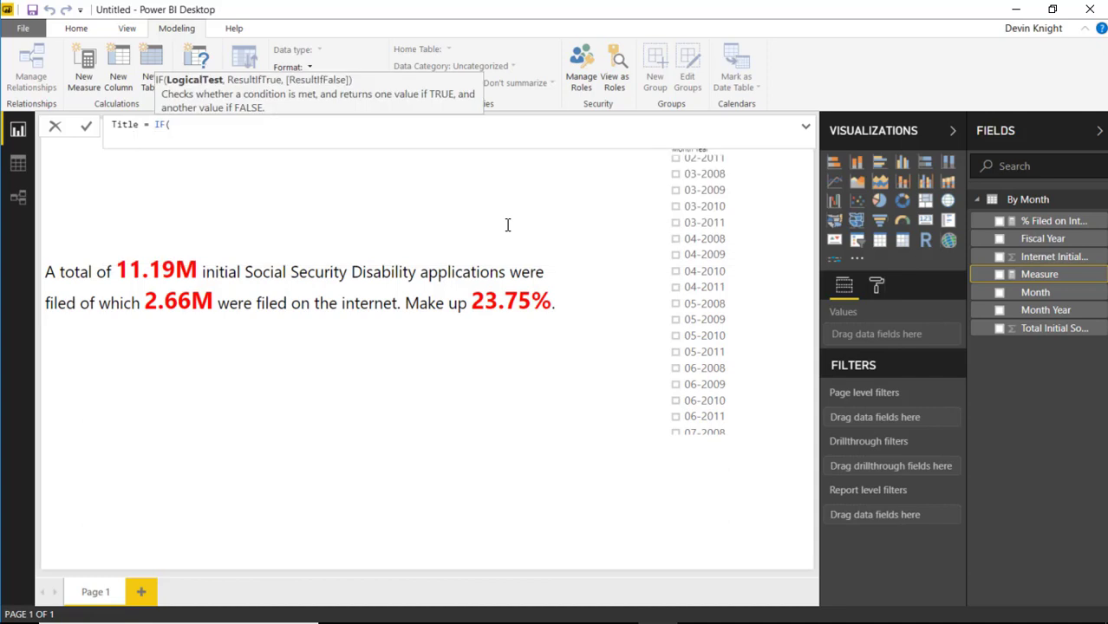
pyautogui.press('Tab')
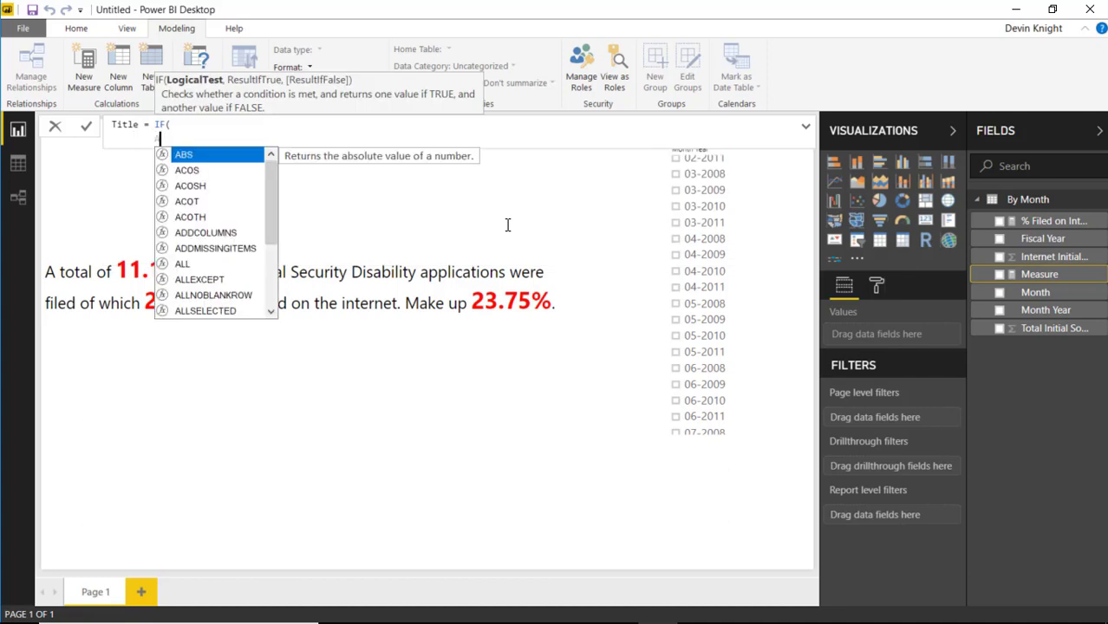
pyautogui.write('HAS')
pyautogui.press('Down')
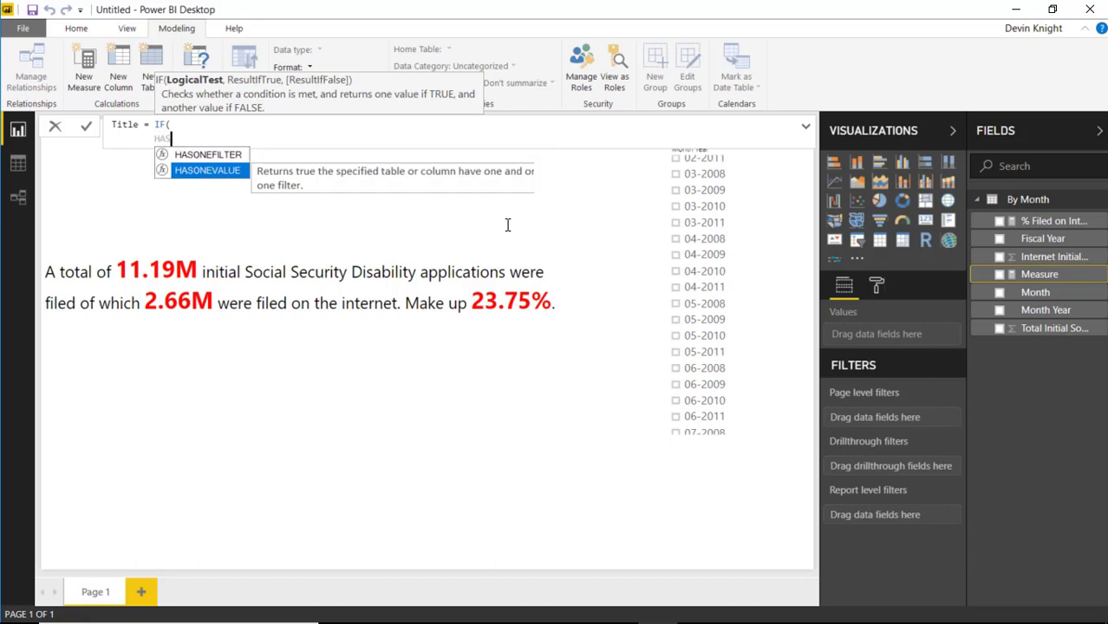
pyautogui.press('Tab')
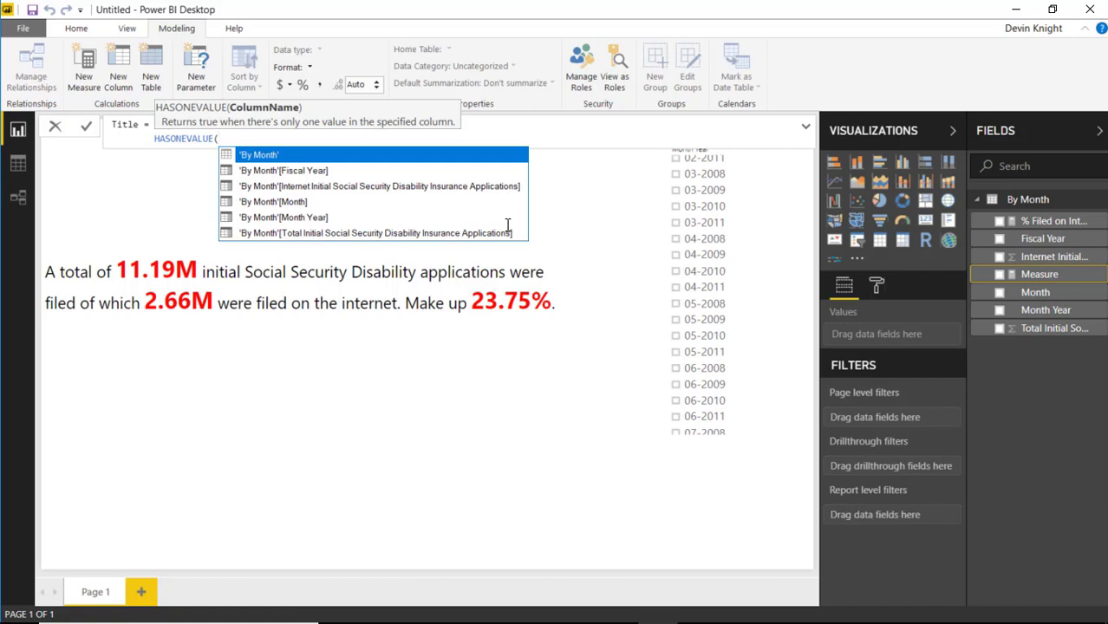
pyautogui.press('Down')
pyautogui.press('Down')
pyautogui.press('Down')
pyautogui.press('Down')
pyautogui.press('Tab')
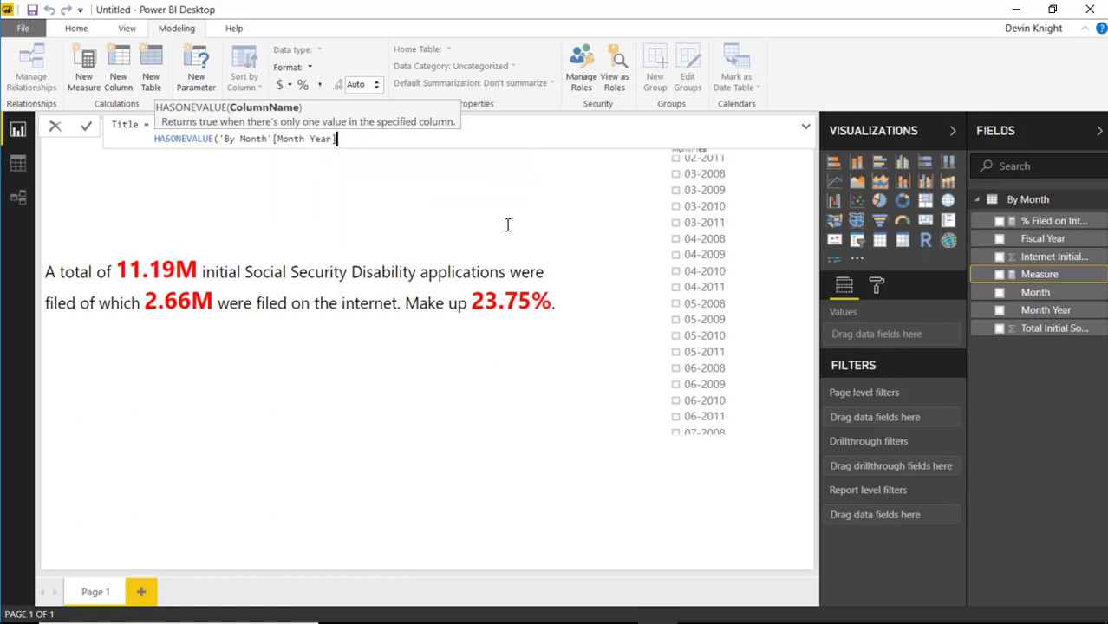
pyautogui.write(')')
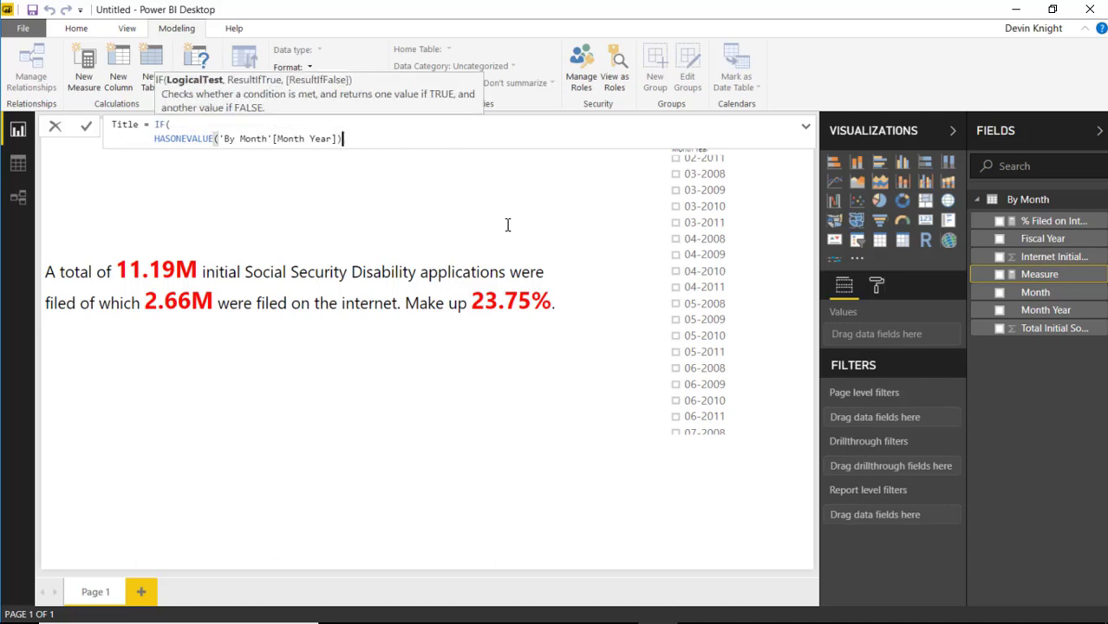
pyautogui.write(',)')
pyautogui.press('Return')
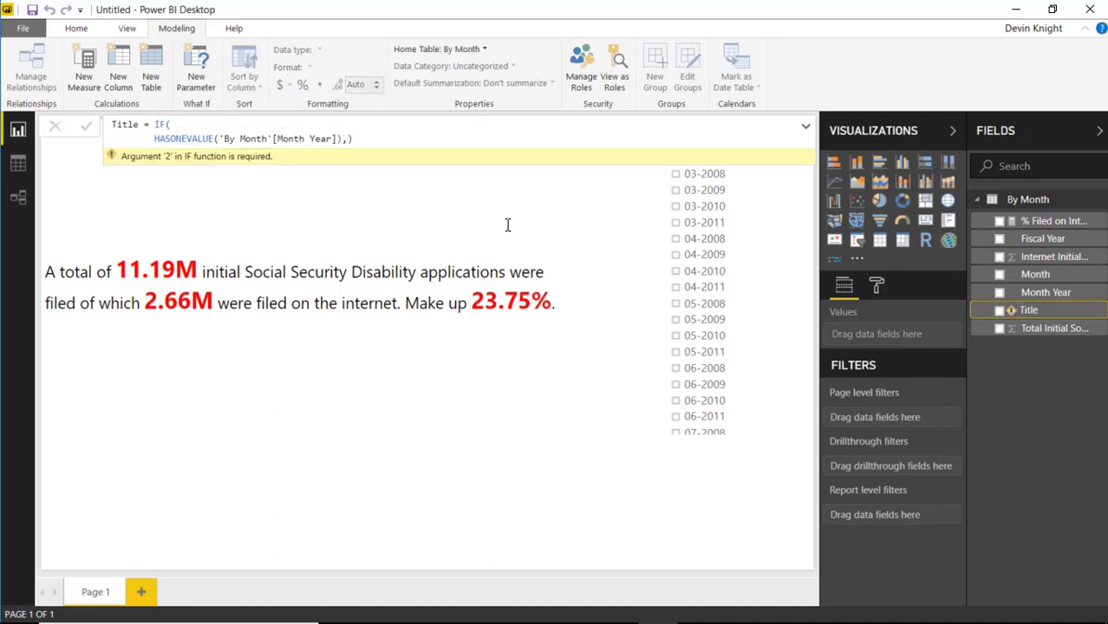
# Make Title's true branch "Disability Insurance for " & VALUES('By Month'[Month Year]) & ":"
pyautogui.click(396, 136)
pyautogui.hotkey('shift', 'Return')
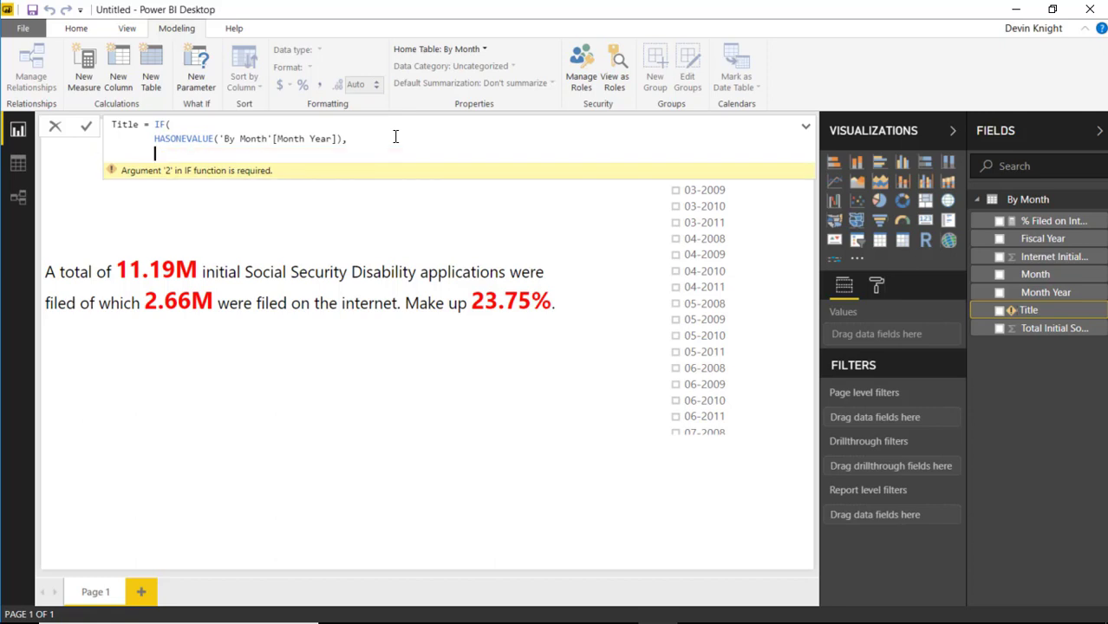
pyautogui.write('"Disability Insurance for')
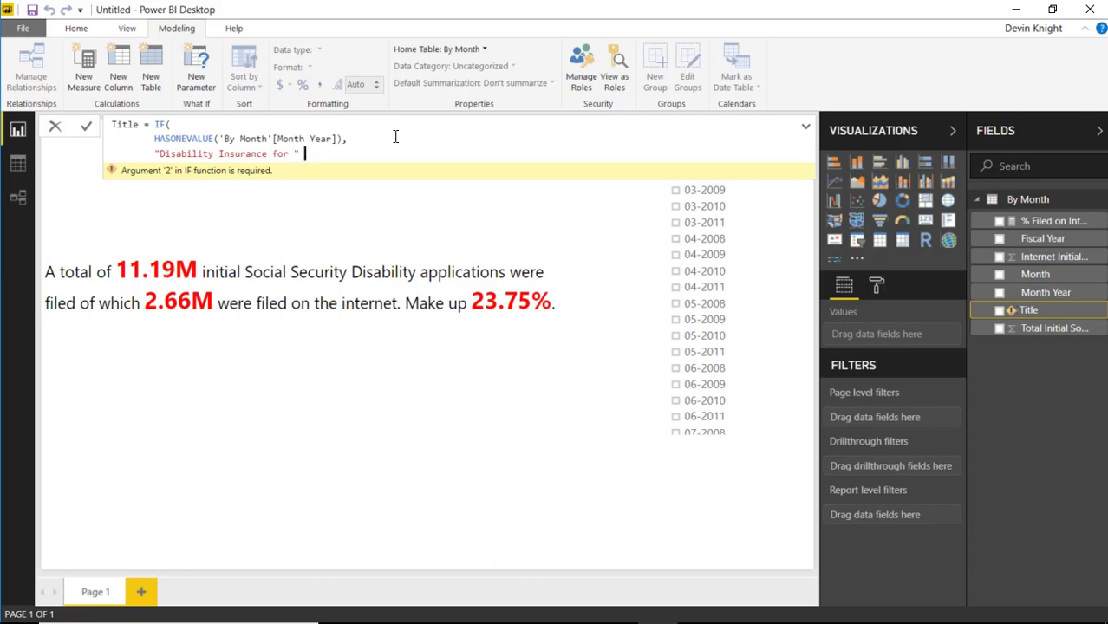
pyautogui.write('" & V')
pyautogui.press('BackSpace')
pyautogui.write('VA')
pyautogui.press('Down')
pyautogui.press('Tab')
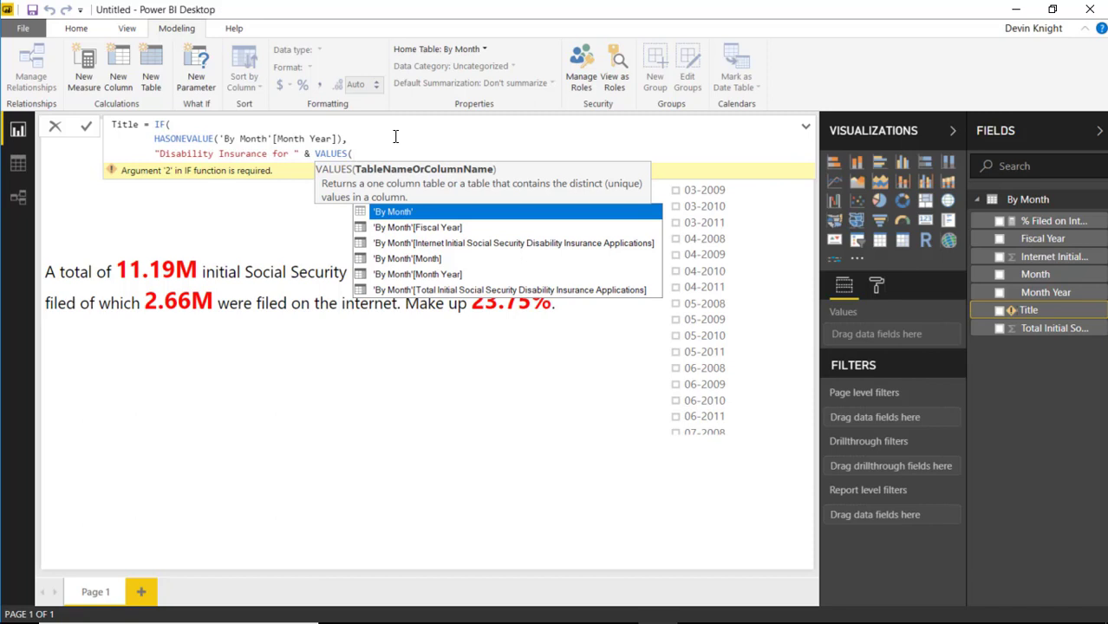
pyautogui.press('Down')
pyautogui.press('Down')
pyautogui.press('Down')
pyautogui.press('Down')
pyautogui.press('Tab')
pyautogui.write(')')
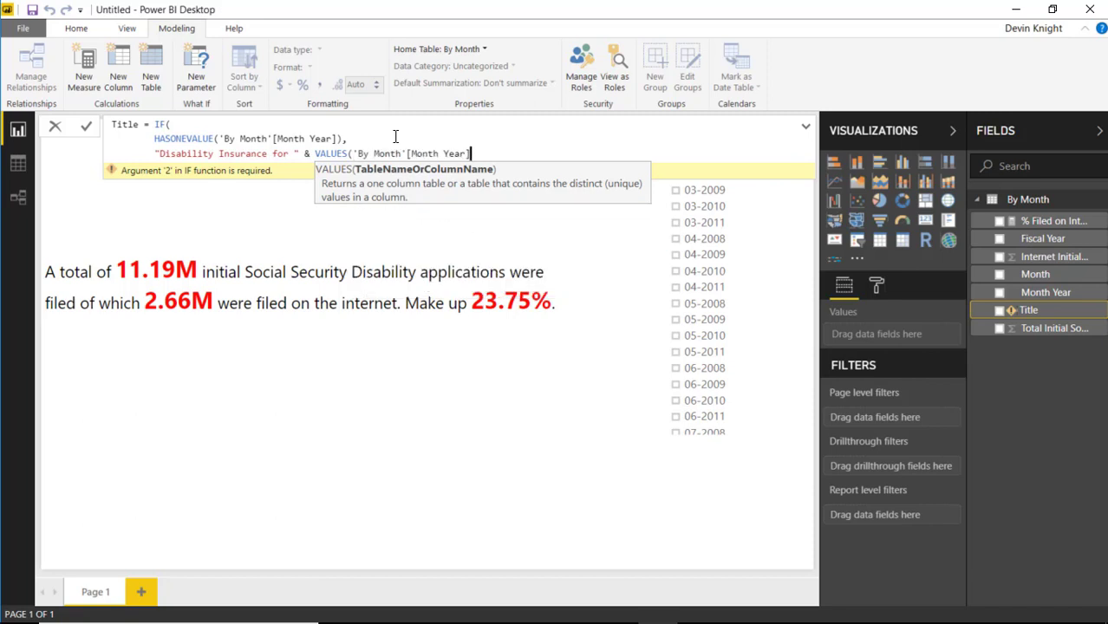
pyautogui.write(')')
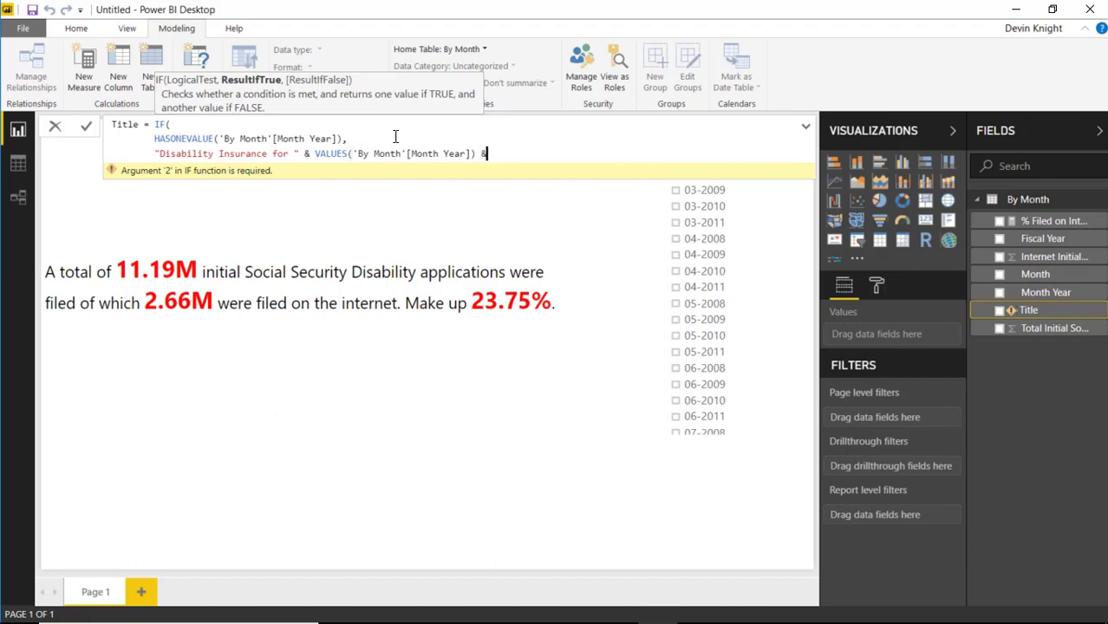
pyautogui.write(' & ":",')
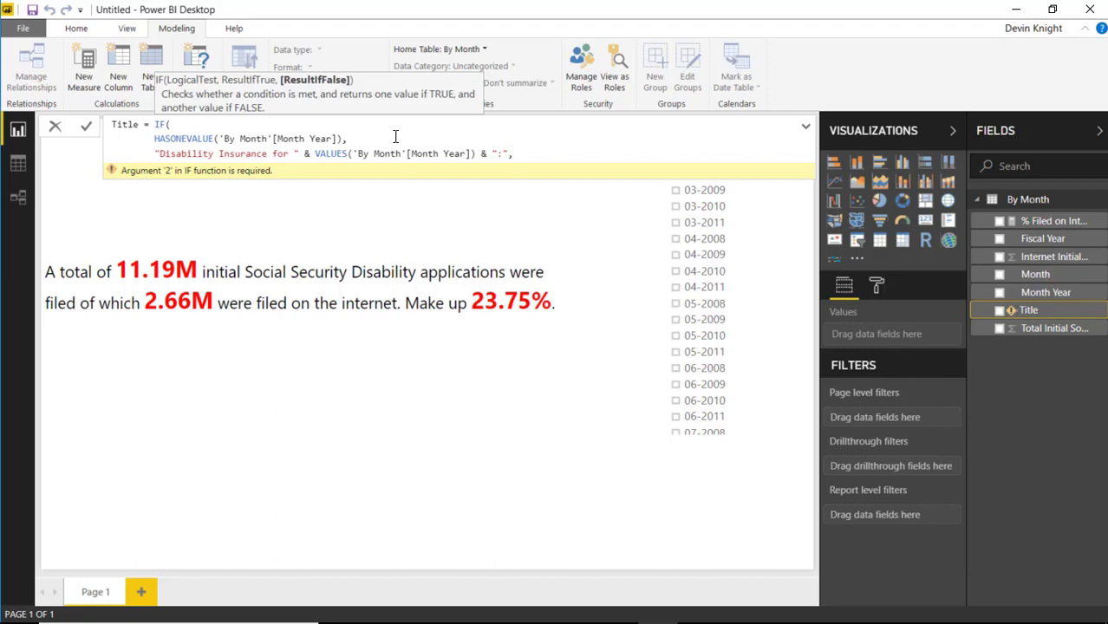
# Add the fallback "Disability Insurance for all years:" and commit the Title formula
pyautogui.hotkey('shift', 'Return')
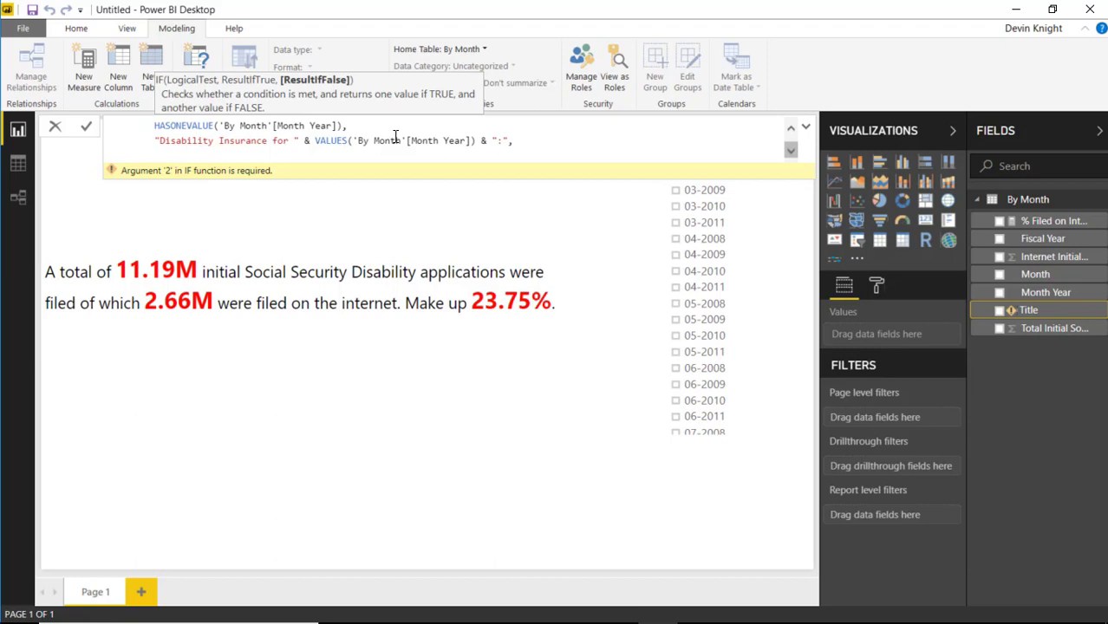
pyautogui.write('"Disability Insurance for all years:')
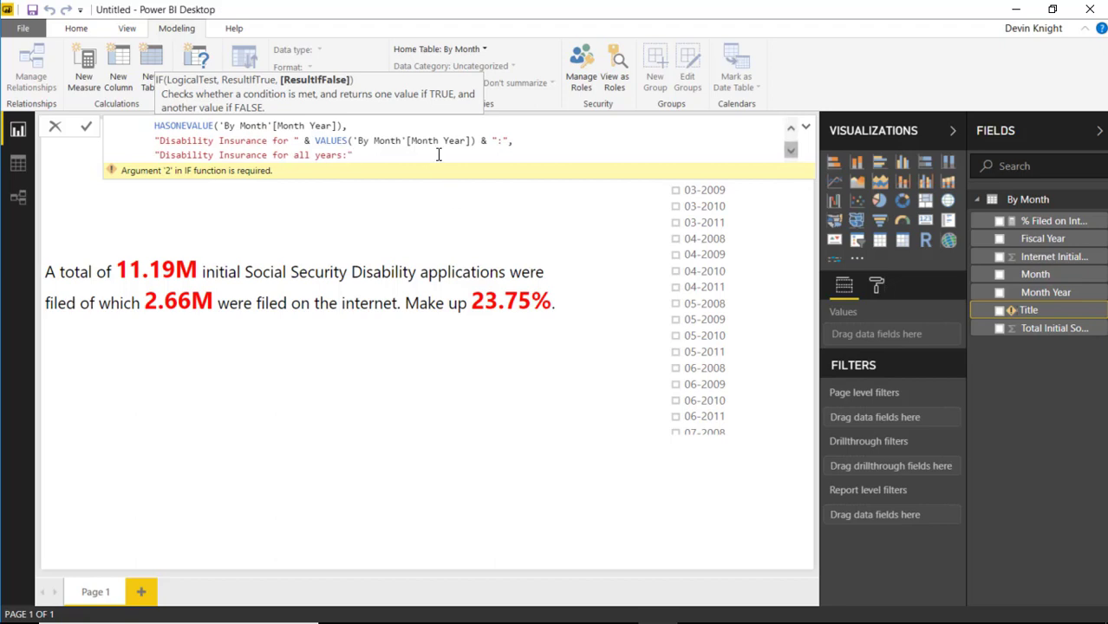
pyautogui.write(')')
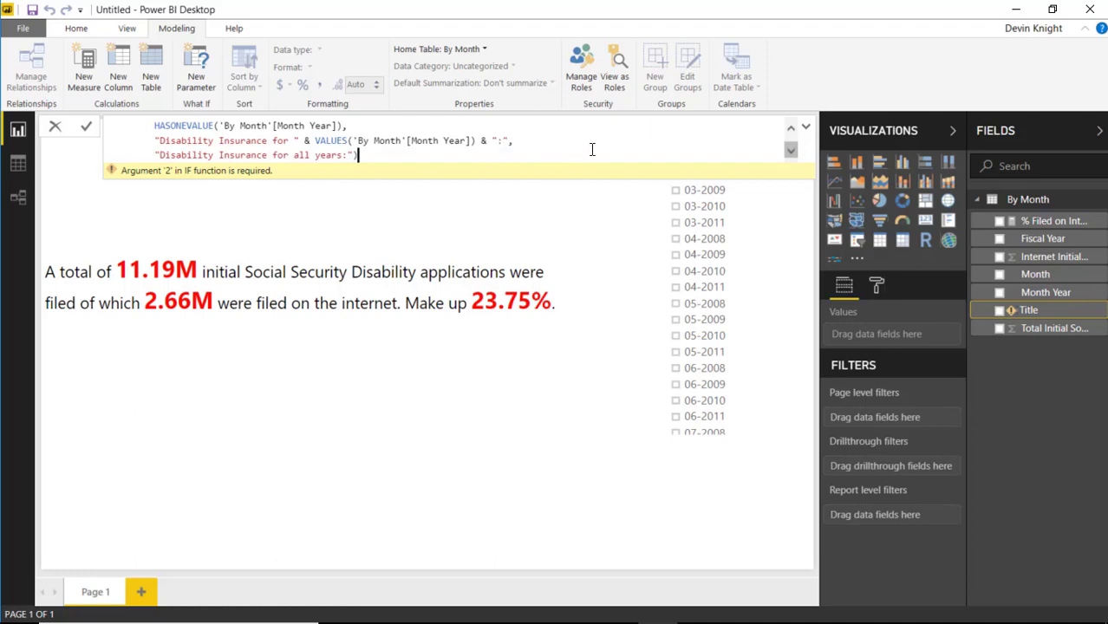
pyautogui.press('Return')
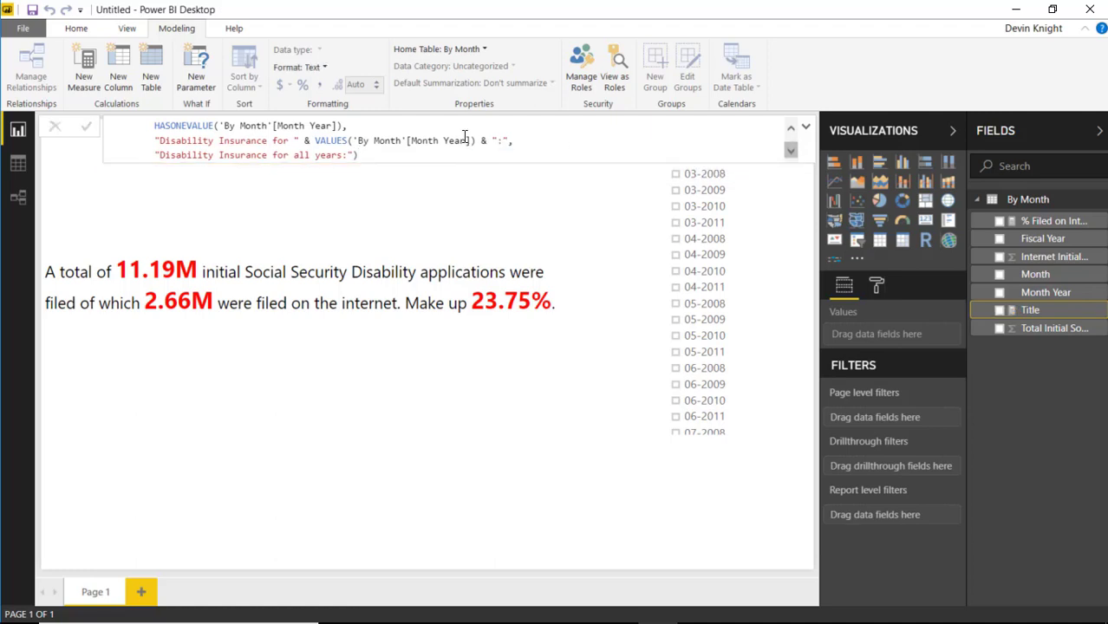
# Add an Enlighten Data Story visual showing the Title measure, sized to sit above the story
pyautogui.click(490, 207)
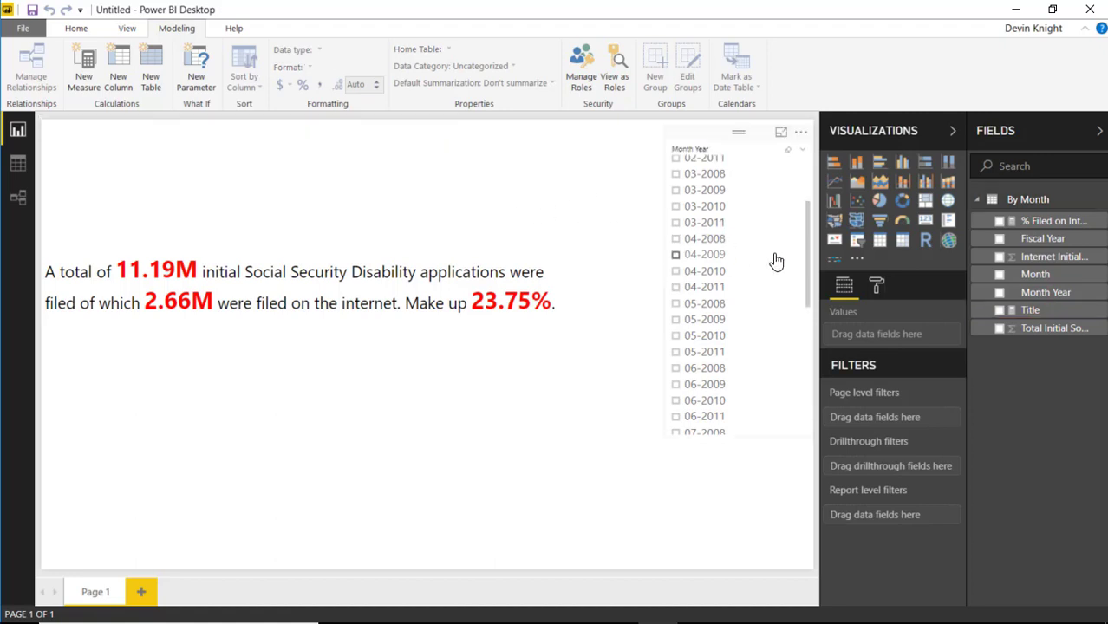
pyautogui.click(833, 260)
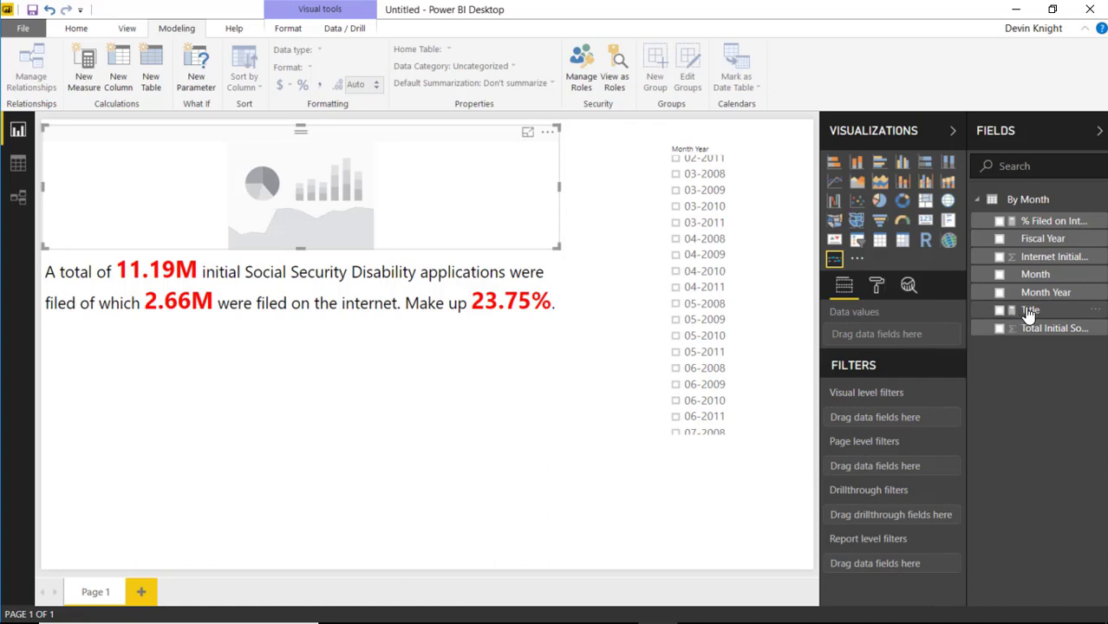
pyautogui.moveTo(1028, 312); pyautogui.dragTo(898, 347)
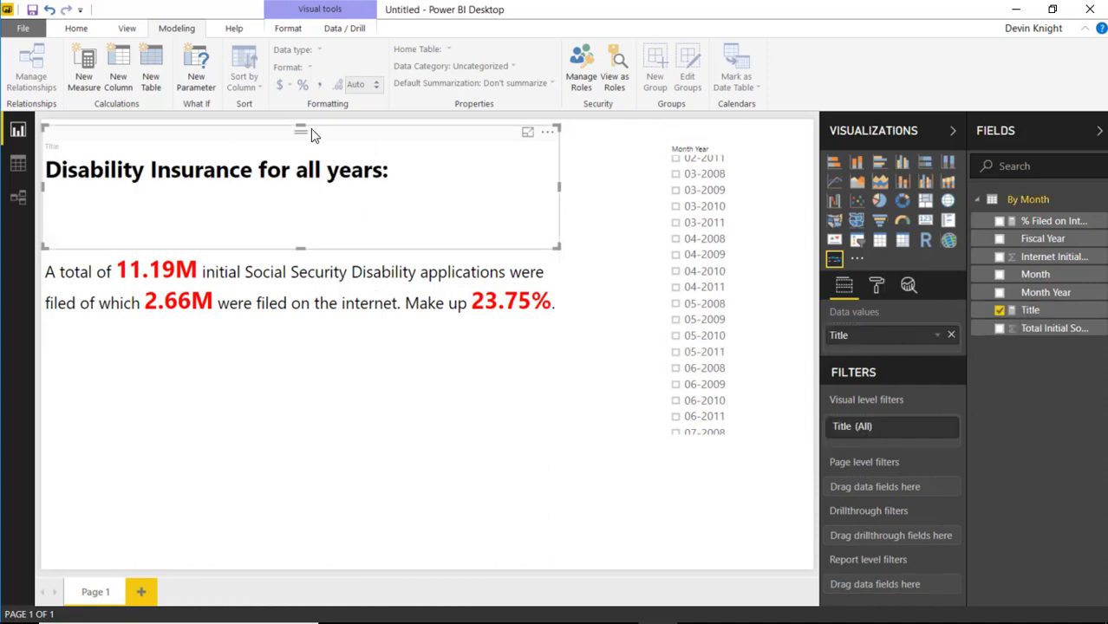
pyautogui.moveTo(301, 128); pyautogui.dragTo(301, 177)
pyautogui.click(301, 170)
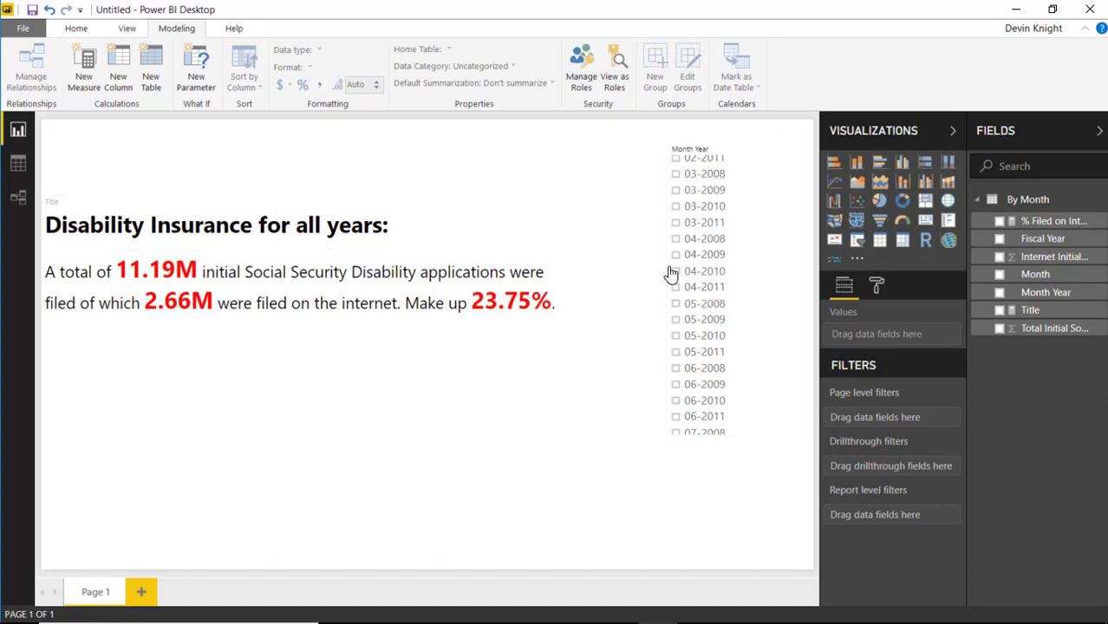
# Filter the slicer to 04-2009, turn off the heading visual's own Title, and nudge it down
pyautogui.click(676, 222)
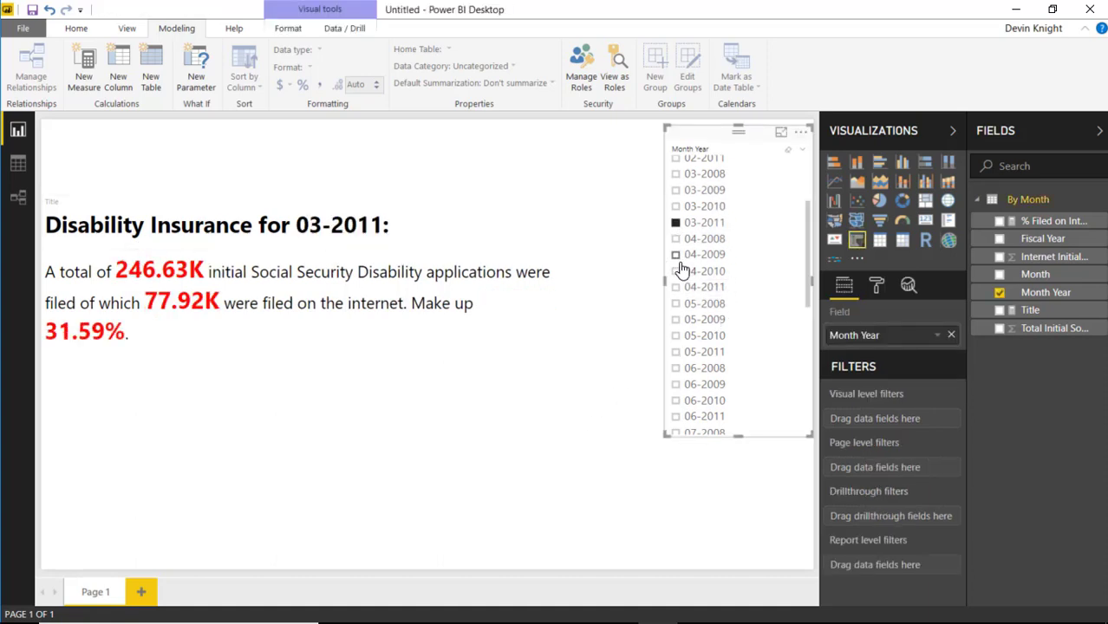
pyautogui.click(676, 254)
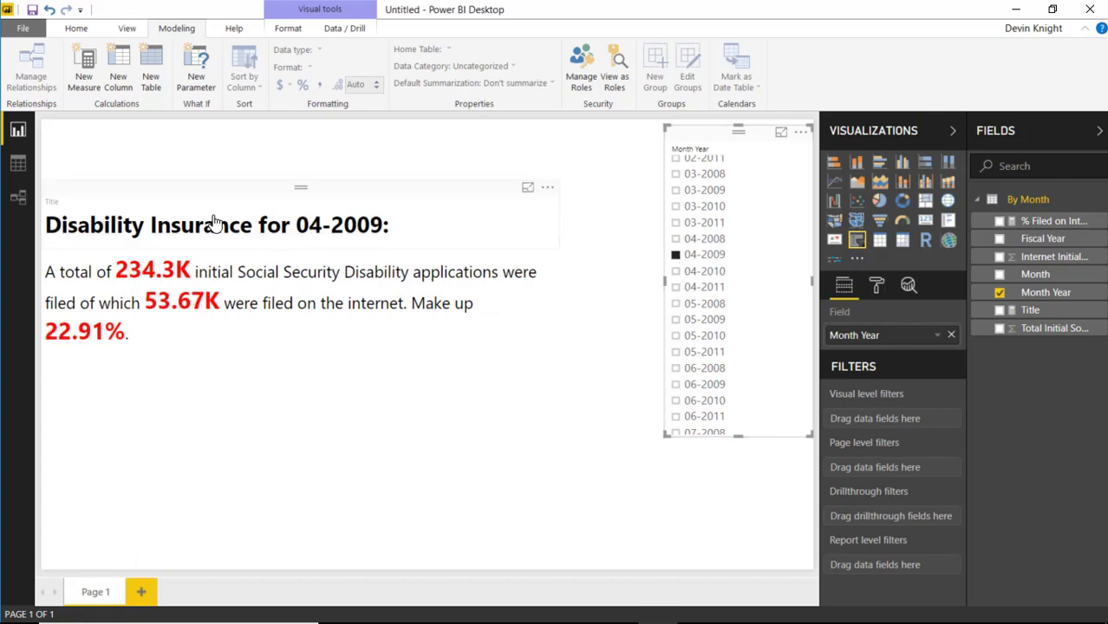
pyautogui.click(72, 211)
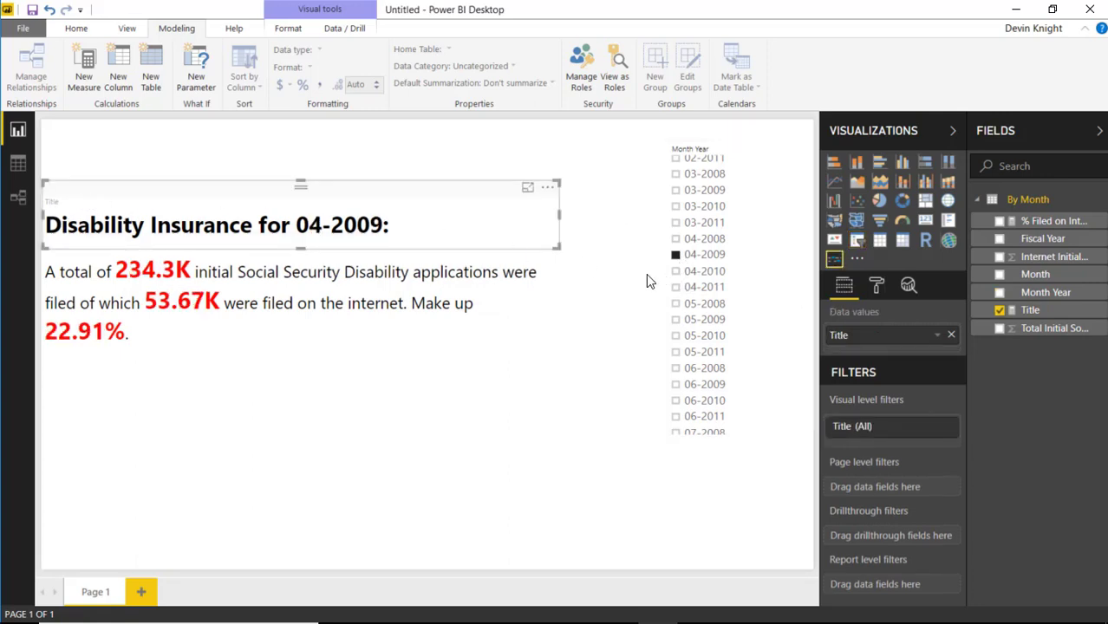
pyautogui.click(876, 286)
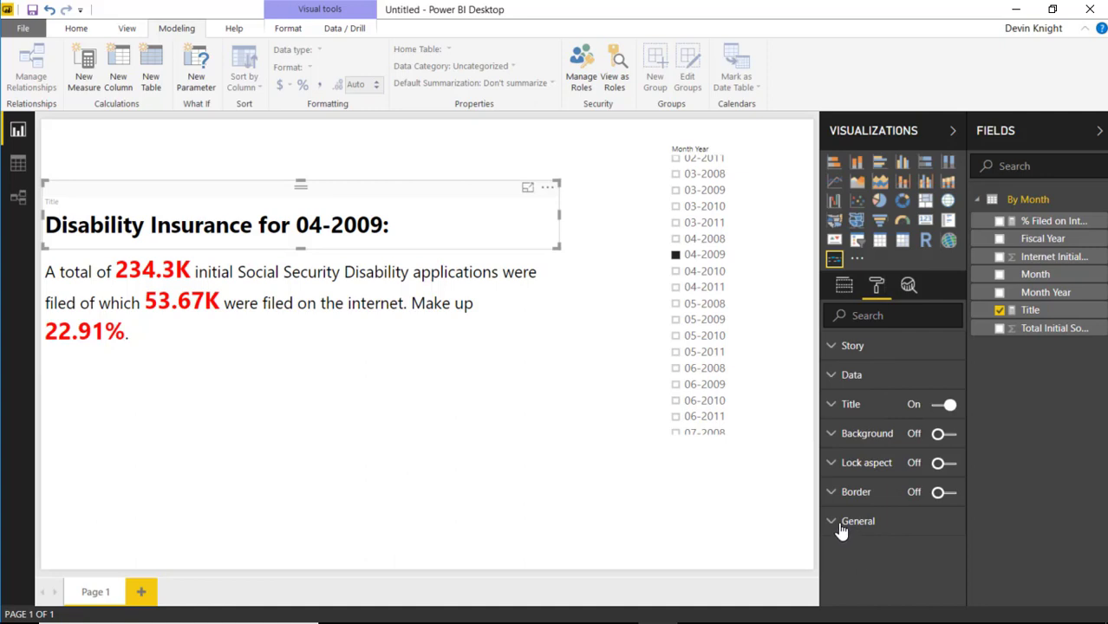
pyautogui.click(948, 404)
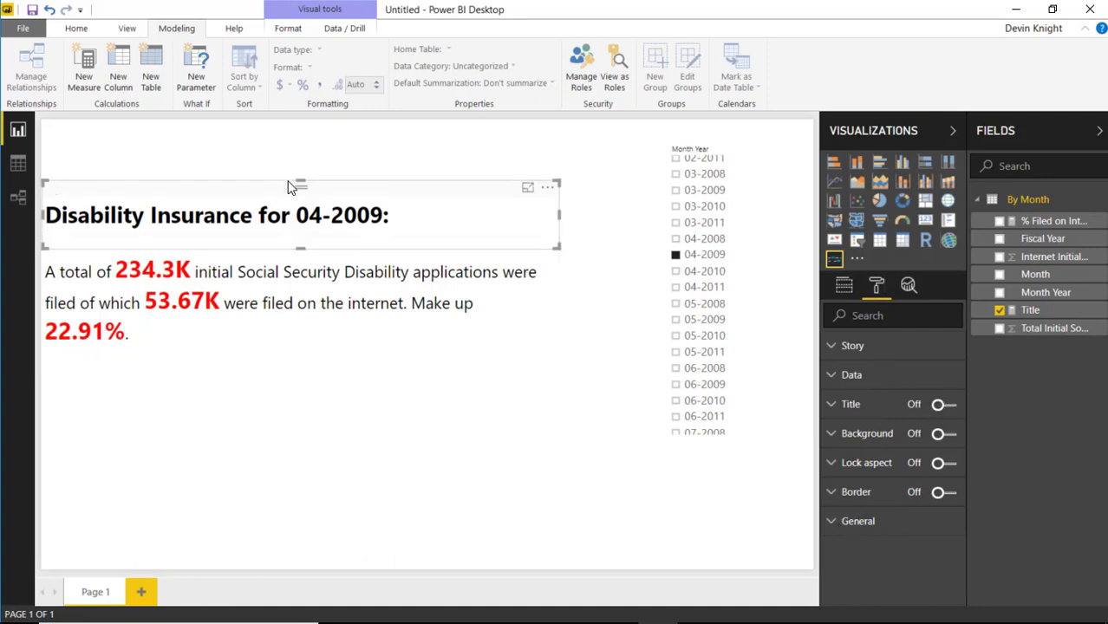
pyautogui.moveTo(297, 183); pyautogui.dragTo(301, 195)
pyautogui.click(273, 253)
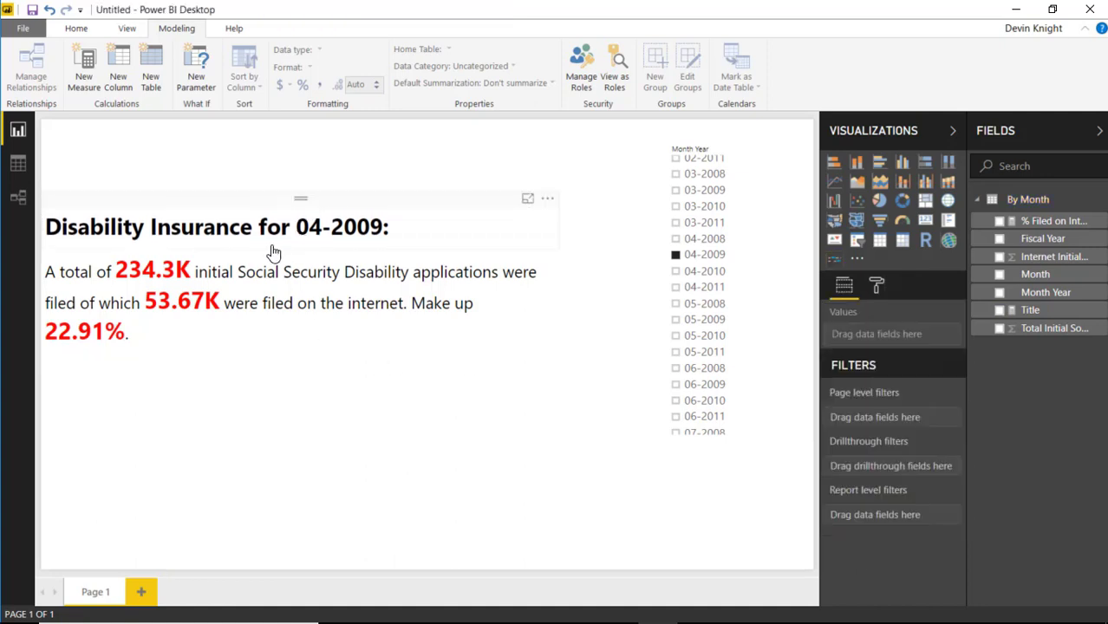
# Try several Month Year values, ending on 03-2010 showing 243.27K applications, 62.2K online, 25.57%
pyautogui.click(675, 190)
pyautogui.click(679, 320)
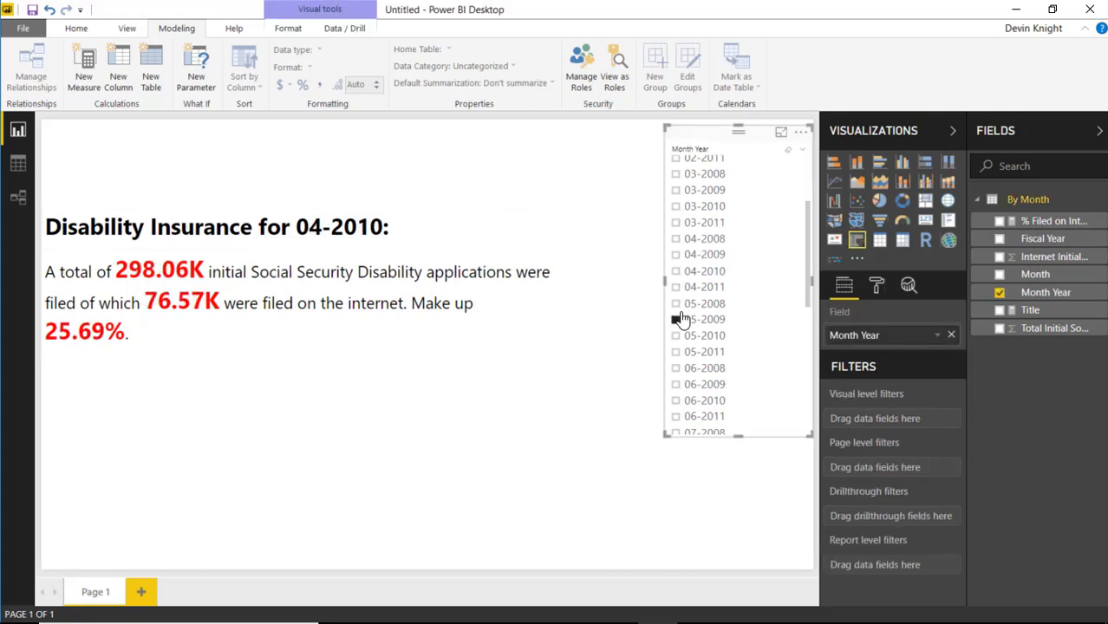
pyautogui.click(680, 352)
pyautogui.click(677, 400)
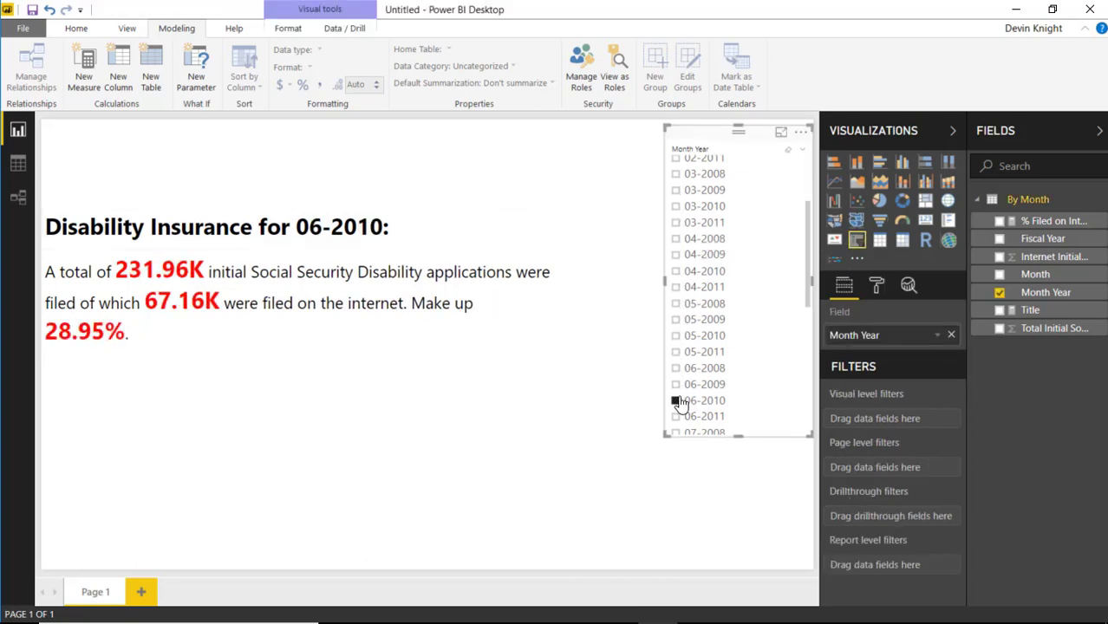
pyautogui.click(677, 368)
pyautogui.click(677, 351)
pyautogui.click(677, 320)
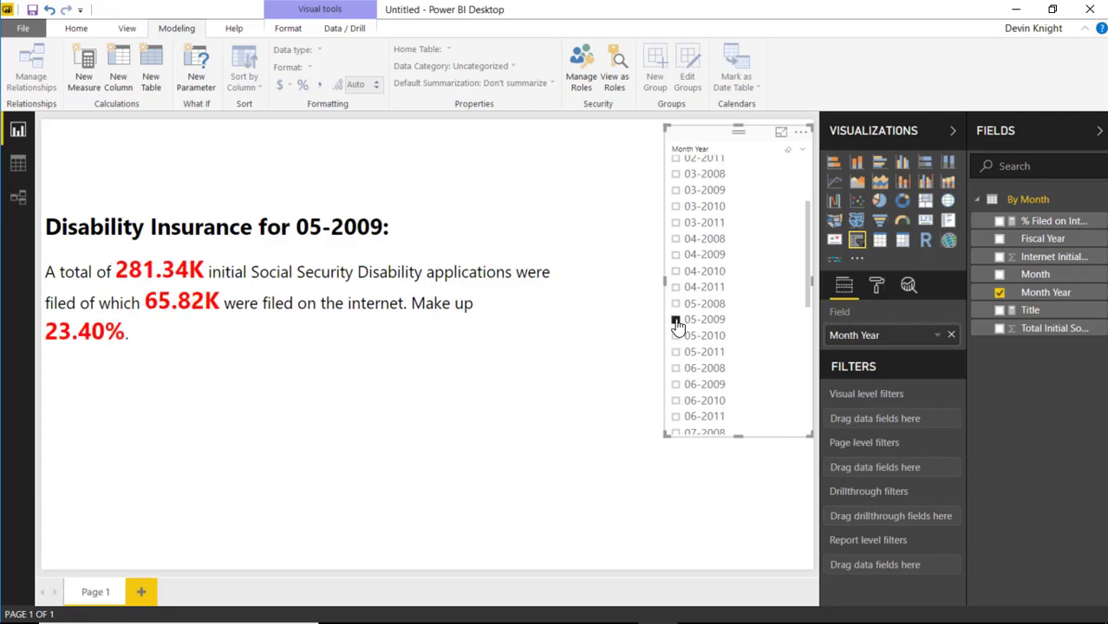
pyautogui.click(677, 320)
pyautogui.click(677, 254)
pyautogui.click(677, 238)
pyautogui.click(677, 205)
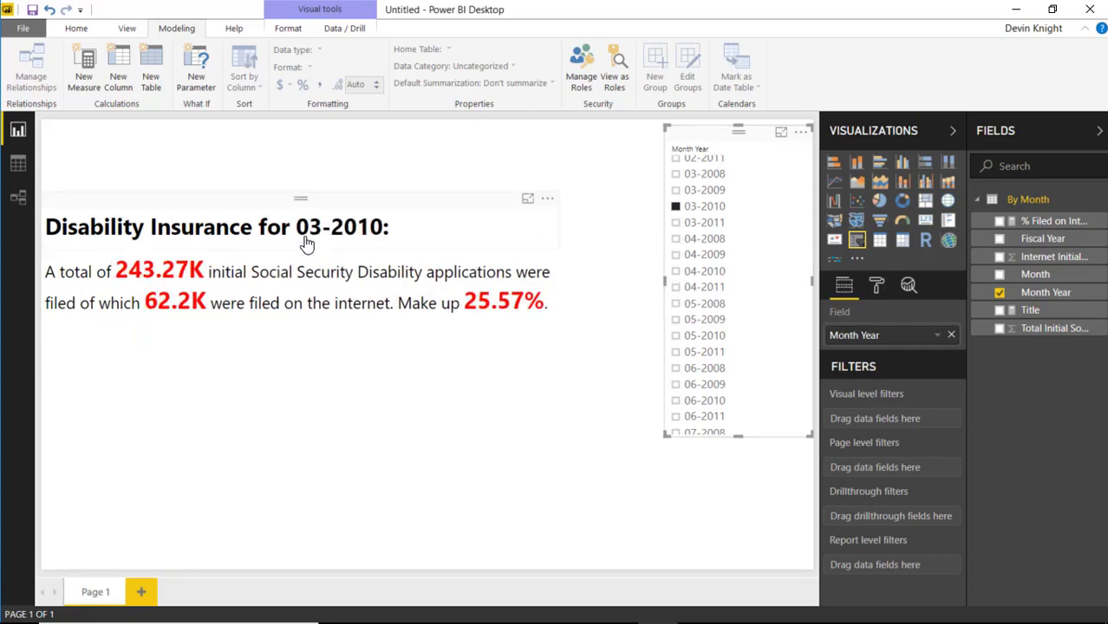